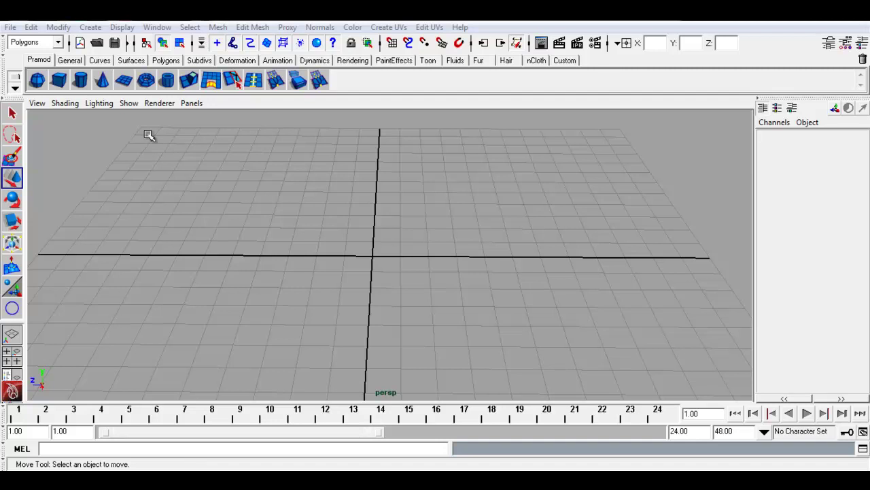
# - Draw a NURBS circle on the grid from the origin
pyautogui.click(95, 28)
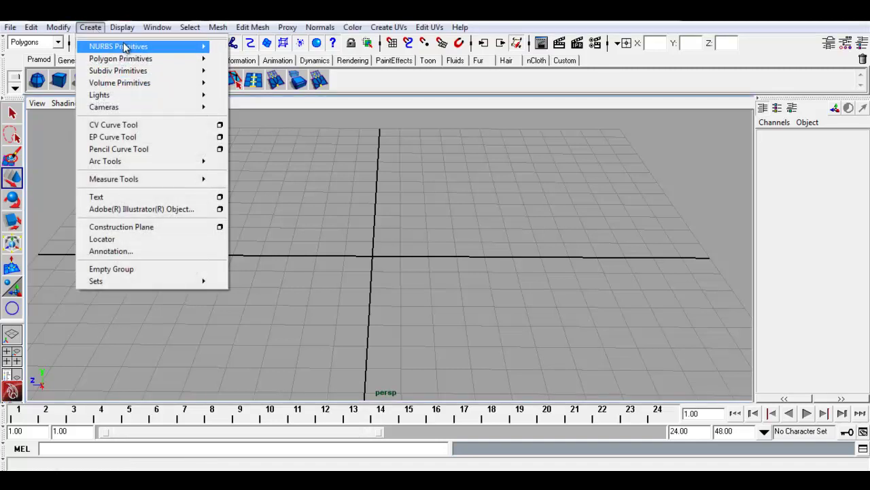
pyautogui.moveTo(118, 47)
pyautogui.click(249, 125)
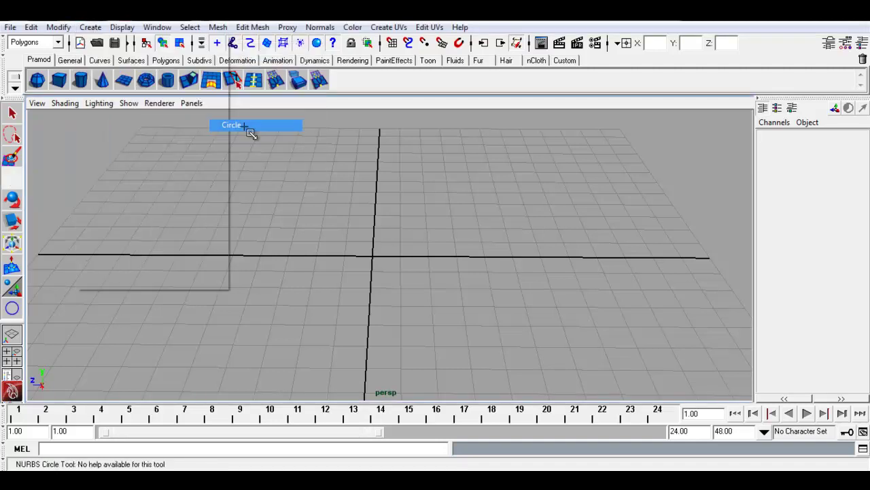
pyautogui.moveTo(378, 255); pyautogui.dragTo(399, 276)
# - Zero the circle's Translate X and Z, then put it in edit-point mode
pyautogui.click(865, 147)
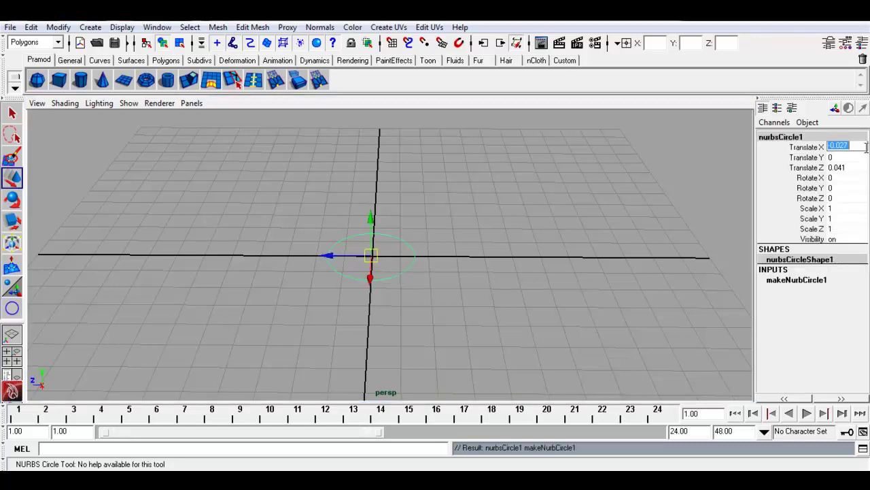
pyautogui.write('0')
pyautogui.click(849, 167)
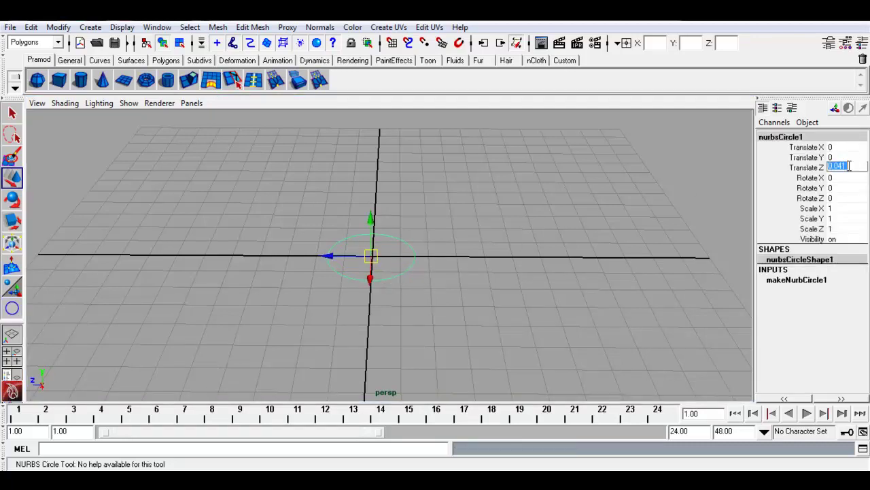
pyautogui.write('0')
pyautogui.click(463, 274)
pyautogui.click(408, 268)
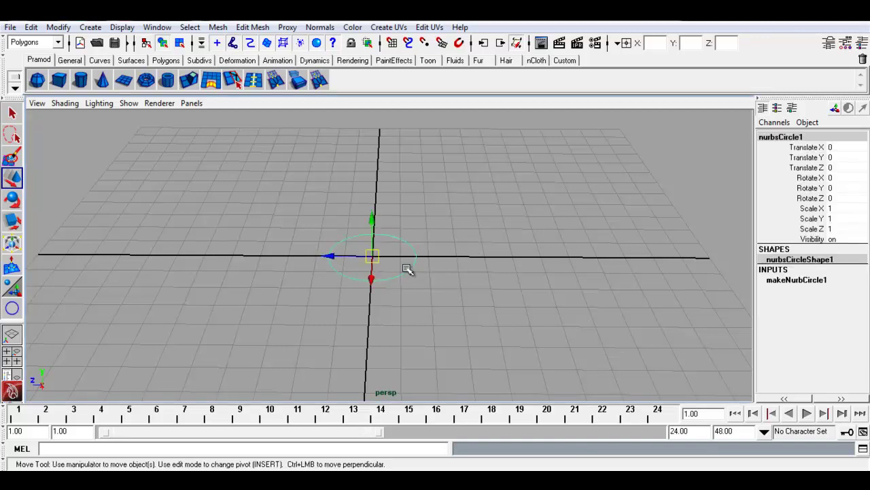
pyautogui.moveTo(408, 268); pyautogui.dragTo(406, 296, button='right')
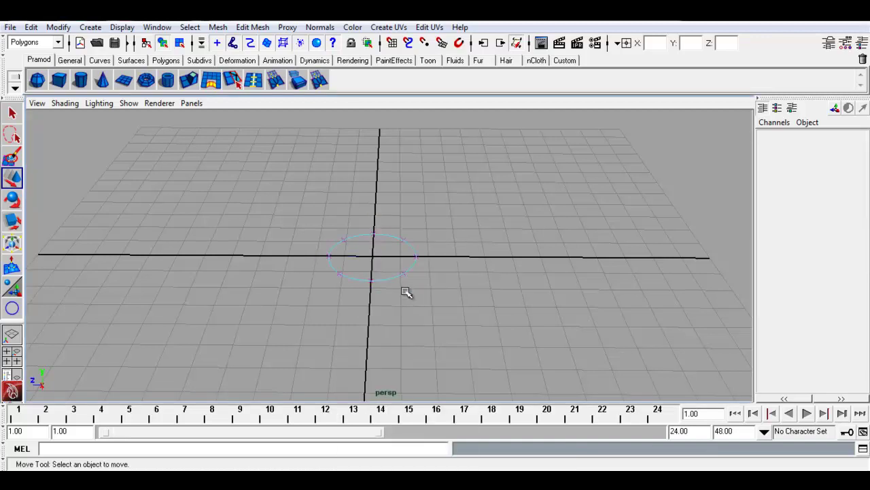
# - Scale alternating edit points of nurbsCircle1 inward into a four-pointed star, then return to object mode
pyautogui.click(403, 240)
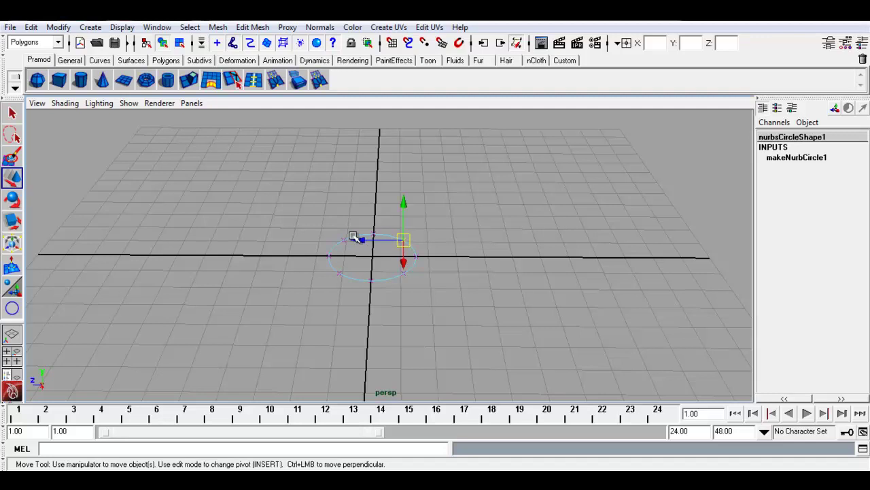
pyautogui.press('Left')
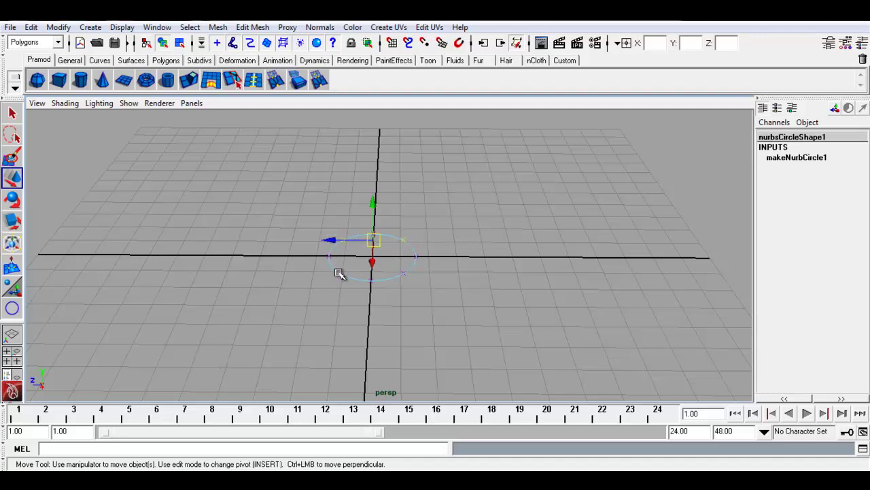
pyautogui.press('Up')
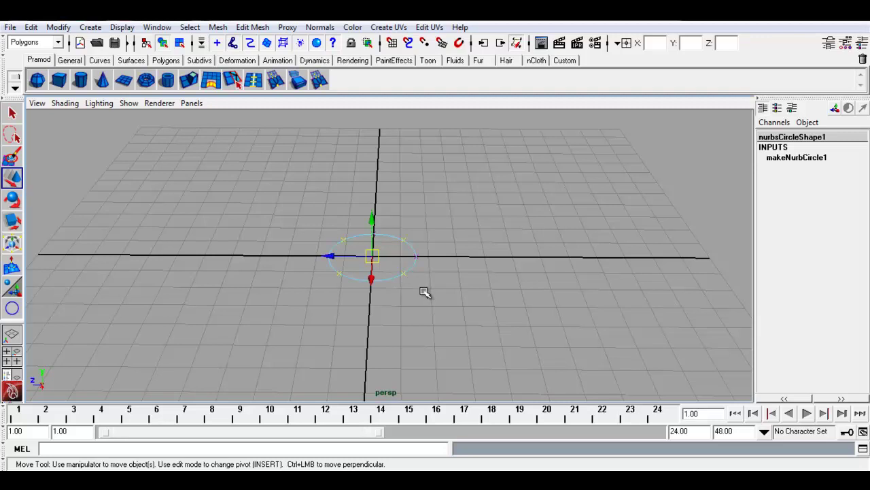
pyautogui.press('r')
pyautogui.moveTo(374, 257)
pyautogui.mouseDown()
pyautogui.moveTo(353, 267)
pyautogui.moveTo(426, 296)
pyautogui.mouseUp()
pyautogui.click(429, 291)
pyautogui.moveTo(402, 259); pyautogui.dragTo(437, 244, button='right')
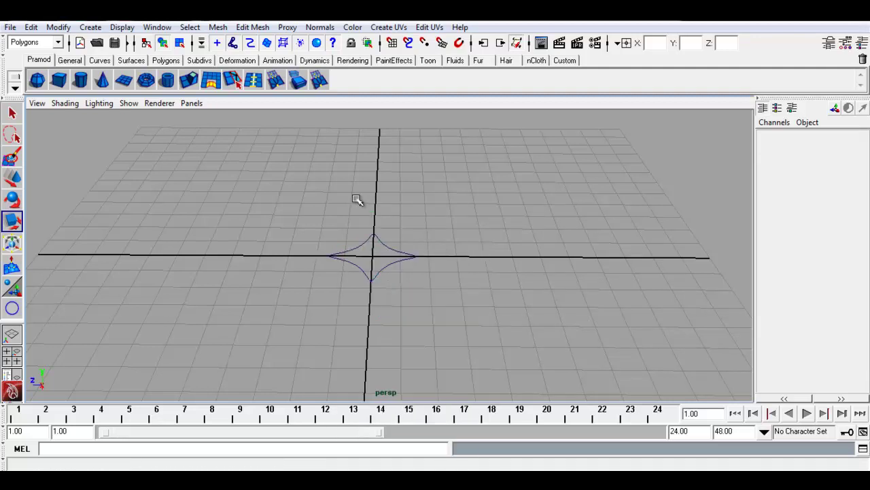
# - Draw nurbsCircle2 from the origin and zero its Translate X and Z
pyautogui.click(94, 28)
pyautogui.moveTo(119, 46)
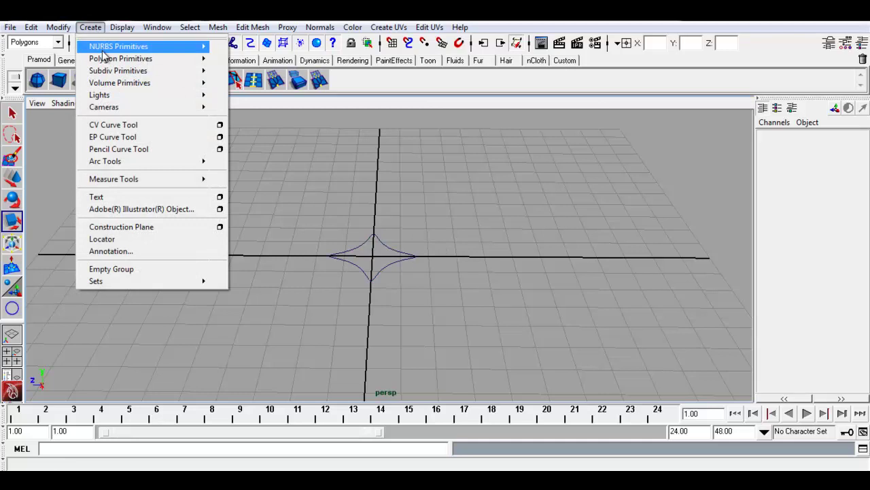
pyautogui.click(234, 125)
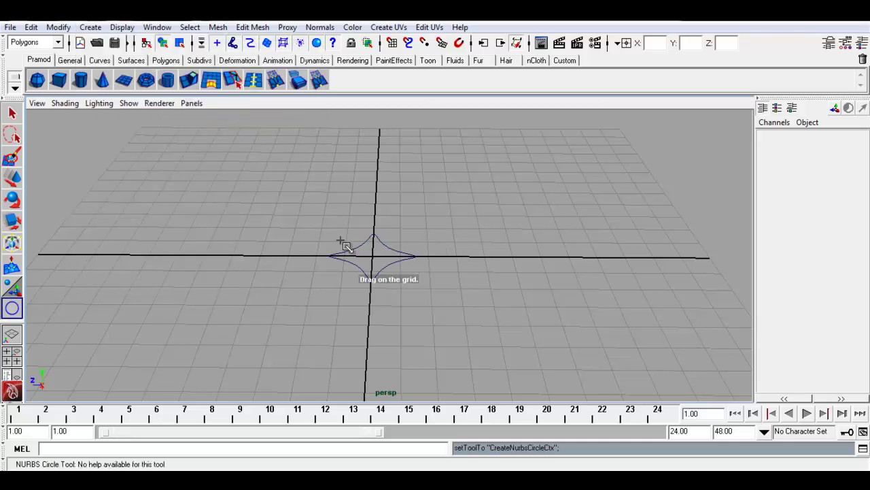
pyautogui.moveTo(380, 262); pyautogui.dragTo(394, 276)
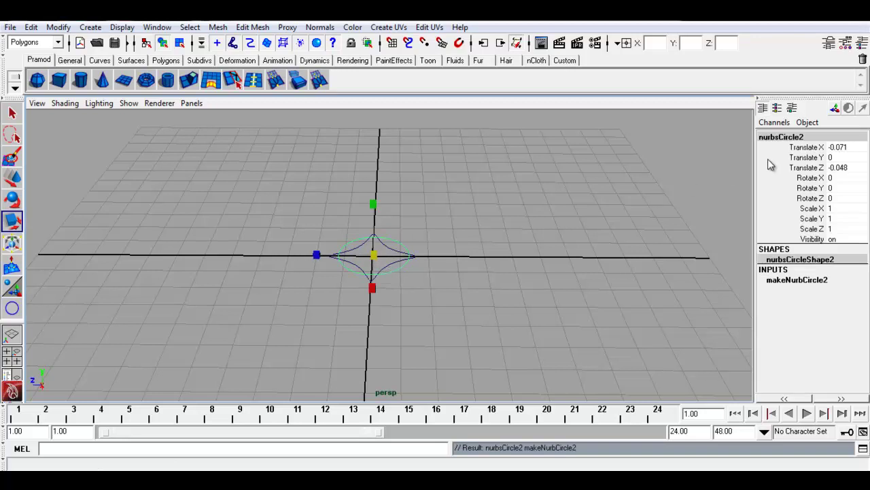
pyautogui.click(850, 147)
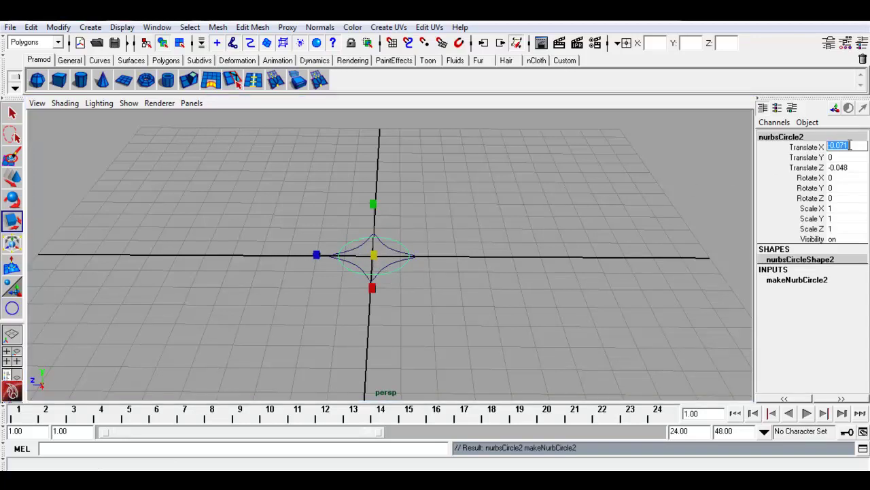
pyautogui.write('0')
pyautogui.click(845, 173)
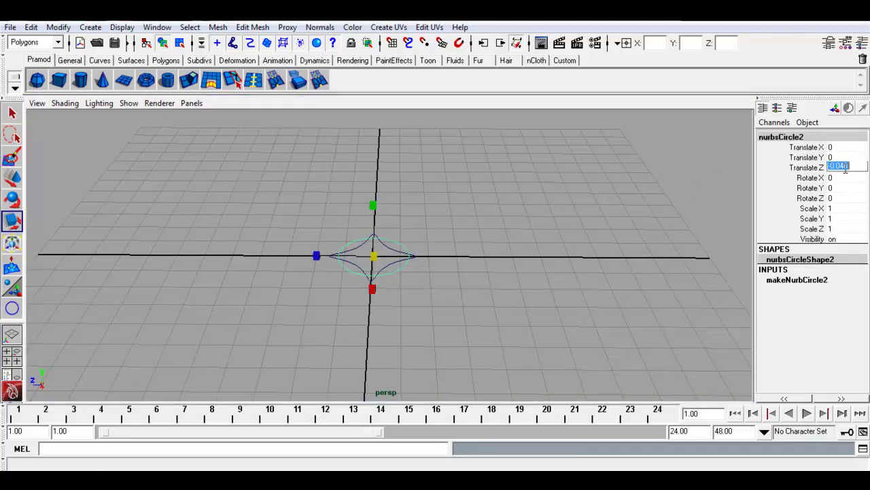
pyautogui.write('0')
pyautogui.click(524, 254)
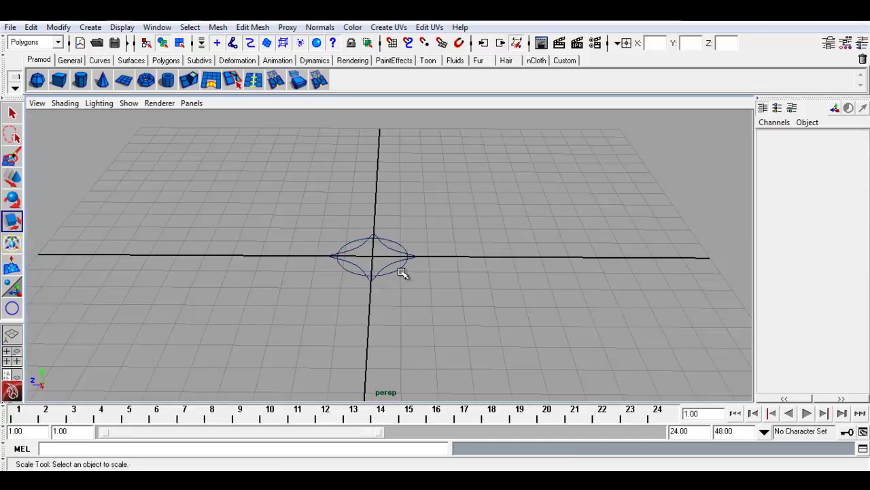
pyautogui.click(402, 271)
# - Raise nurbsCircle2 above the star and shrink it to a small ring of scale 0.424
pyautogui.press('w')
pyautogui.moveTo(375, 219); pyautogui.dragTo(374, 166)
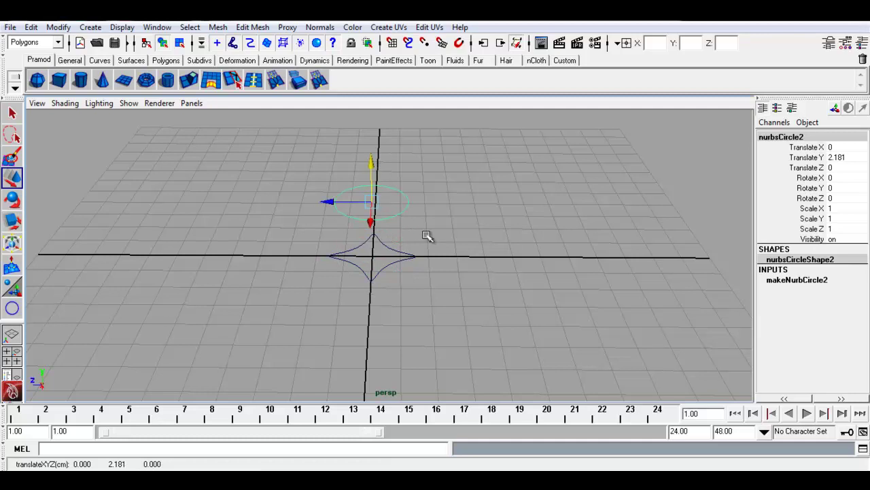
pyautogui.moveTo(504, 297)
pyautogui.keyDown('alt'); pyautogui.mouseDown()
pyautogui.moveTo(468, 272)
pyautogui.moveTo(479, 291)
pyautogui.mouseUp(); pyautogui.keyUp('alt')
pyautogui.press('r')
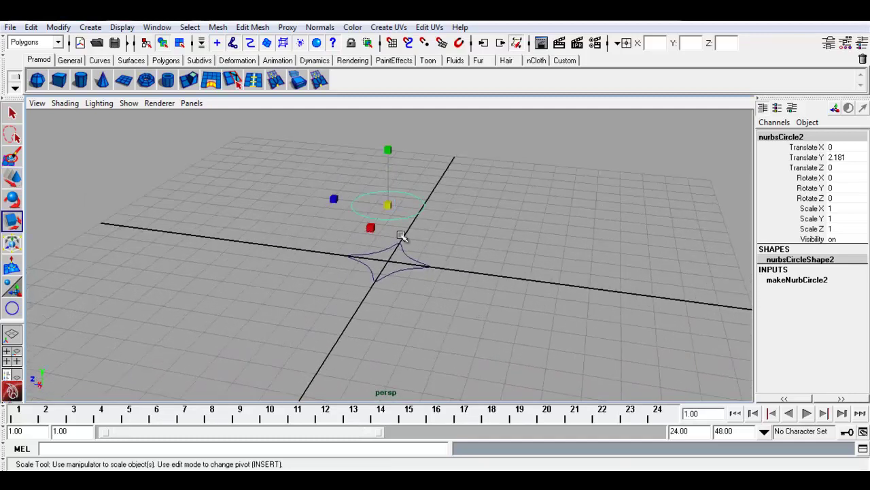
pyautogui.moveTo(391, 204); pyautogui.dragTo(360, 221)
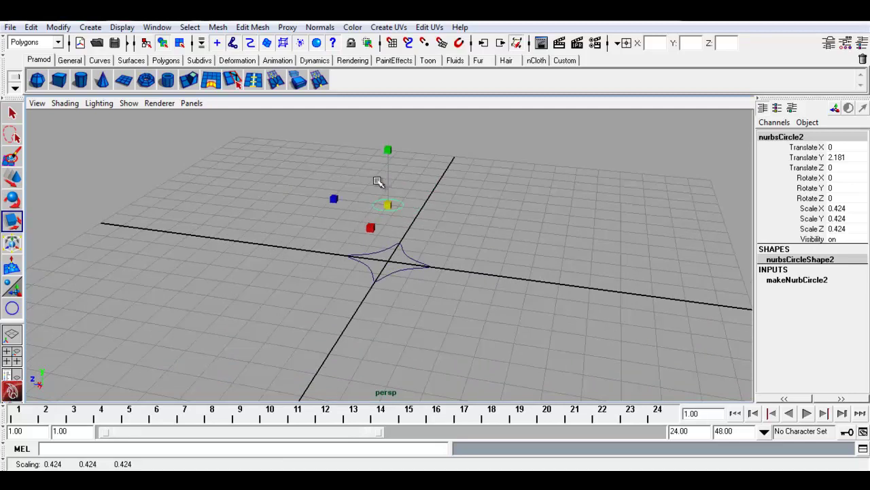
pyautogui.press('w')
pyautogui.moveTo(388, 166)
pyautogui.mouseDown()
pyautogui.moveTo(391, 151)
pyautogui.moveTo(391, 168)
pyautogui.mouseUp()
pyautogui.scroll(-1, 388, 197)
pyautogui.scroll(-1, 437, 302)
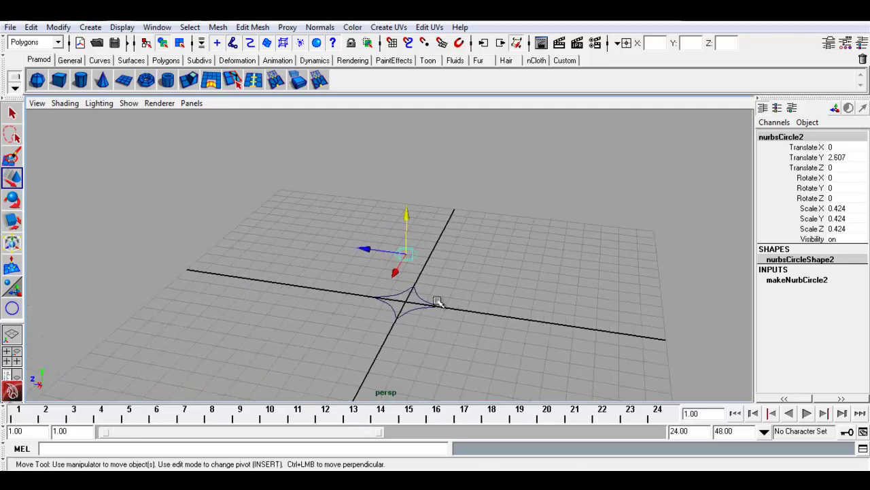
# - Duplicate it as nurbsCircle3, raise it to Y 5.222 and scale it to 1.141
pyautogui.hotkey('ctrl', 'd')
pyautogui.moveTo(406, 215); pyautogui.dragTo(411, 164)
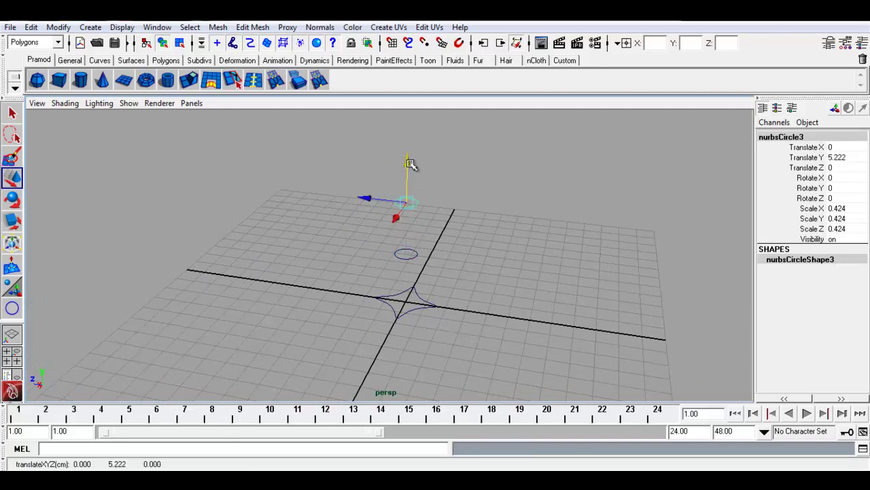
pyautogui.press('r')
pyautogui.moveTo(406, 202); pyautogui.dragTo(438, 213)
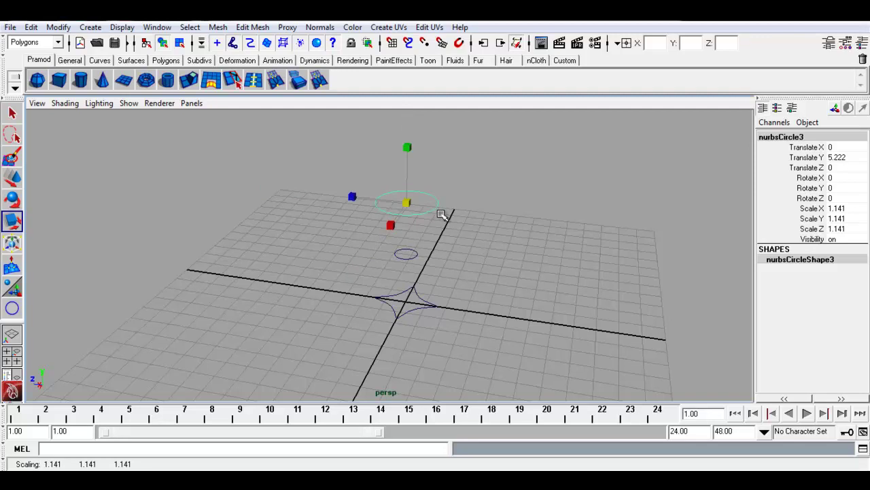
pyautogui.keyDown('alt'); pyautogui.moveTo(442, 215); pyautogui.dragTo(463, 301, button='middle'); pyautogui.keyUp('alt')
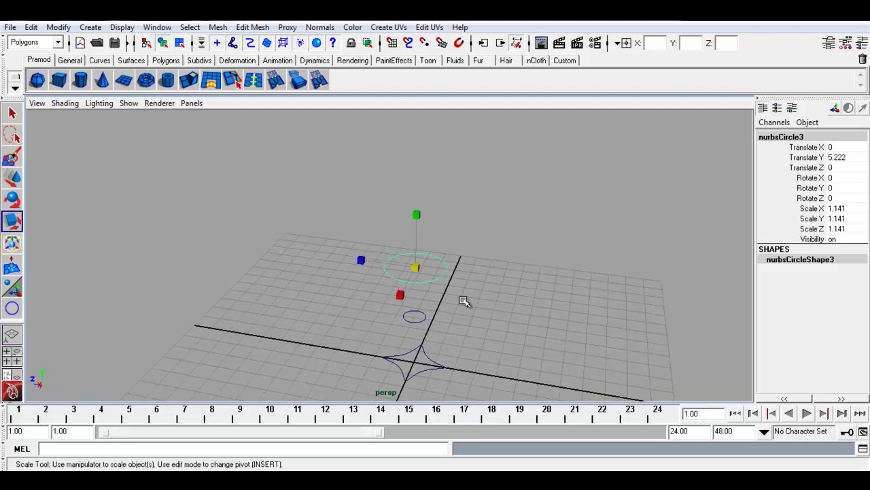
# - Duplicate the top circle as nurbsCircle4, raise it and widen it into a broad belly ring
pyautogui.hotkey('ctrl', 'd')
pyautogui.press('w')
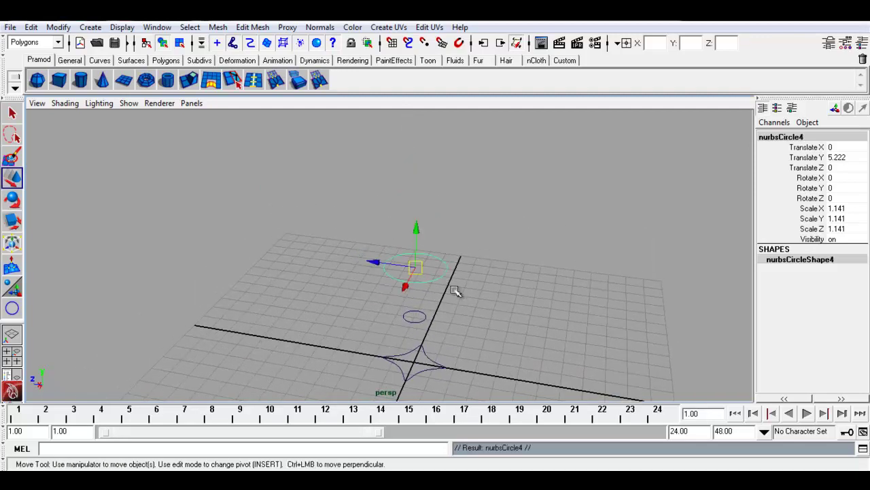
pyautogui.moveTo(416, 229)
pyautogui.mouseDown()
pyautogui.moveTo(429, 159)
pyautogui.moveTo(423, 168)
pyautogui.mouseUp()
pyautogui.press('r')
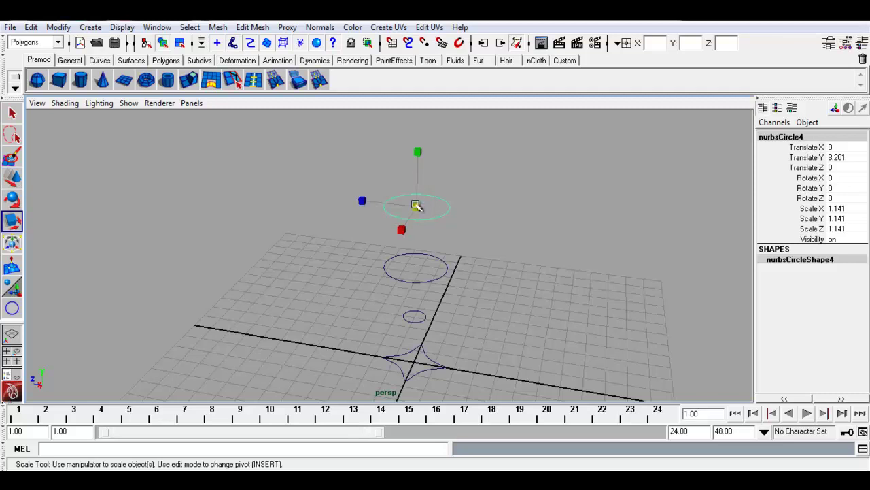
pyautogui.moveTo(415, 205); pyautogui.dragTo(453, 215)
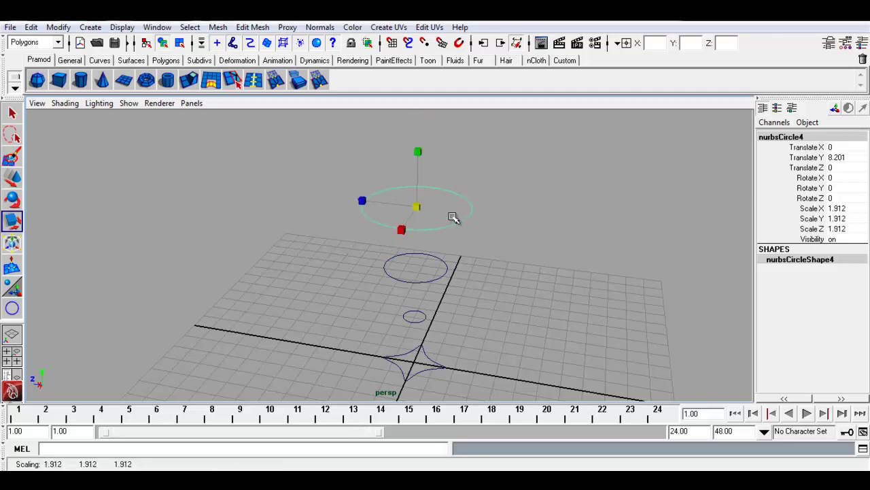
pyautogui.moveTo(390, 206); pyautogui.dragTo(438, 216)
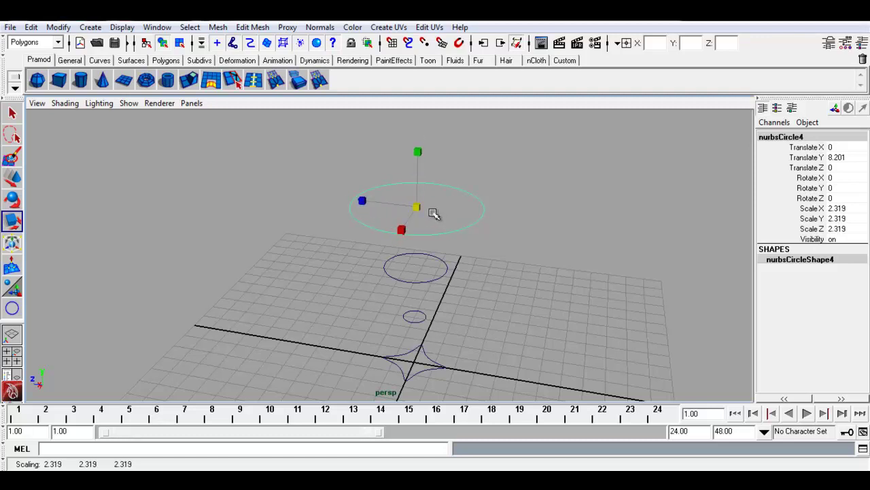
# - Duplicate as nurbsCircle5, raise it to Y 13.331 and narrow it to scale 1.047
pyautogui.hotkey('ctrl', 'd')
pyautogui.press('w')
pyautogui.moveTo(416, 188); pyautogui.dragTo(435, 95)
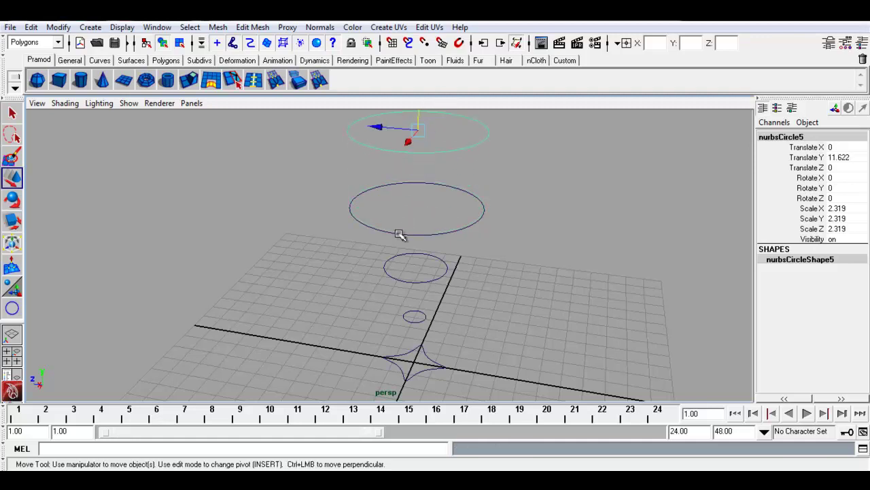
pyautogui.scroll(-3, 398, 233)
pyautogui.press('r')
pyautogui.moveTo(402, 205); pyautogui.dragTo(378, 205)
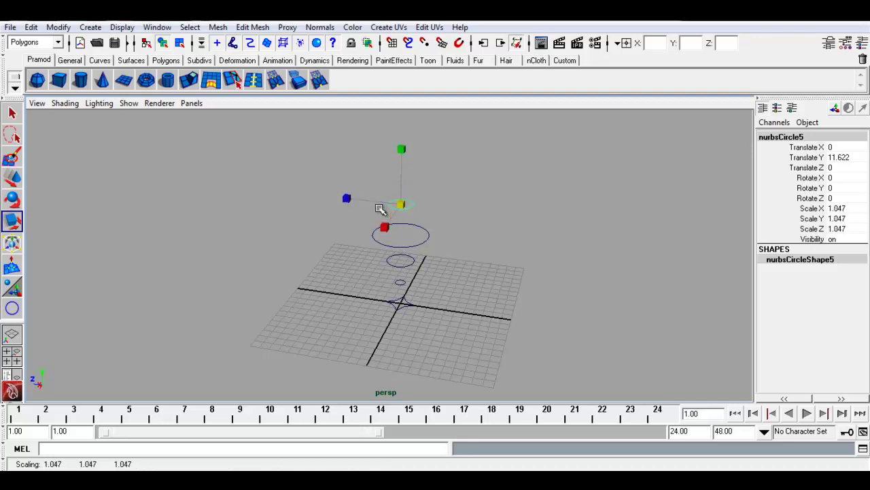
pyautogui.press('w')
pyautogui.moveTo(402, 162); pyautogui.dragTo(408, 117)
# - Duplicate as nurbsCircle6 at Y 16.951 and shrink it to scale 0.574
pyautogui.hotkey('ctrl', 'd')
pyautogui.press('r')
pyautogui.moveTo(403, 153); pyautogui.dragTo(390, 160)
# - Shift-select the six circles in order, from nurbsCircle6 at the top down to nurbsCircle1
pyautogui.click(476, 194)
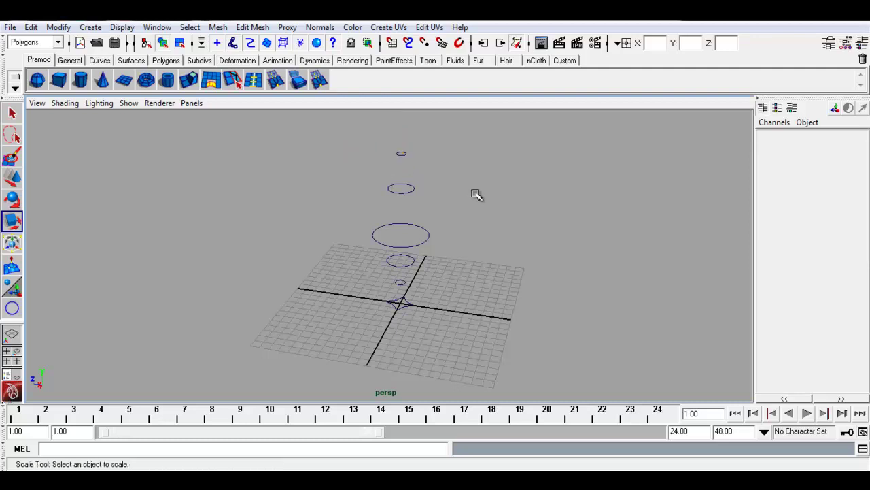
pyautogui.click(404, 156)
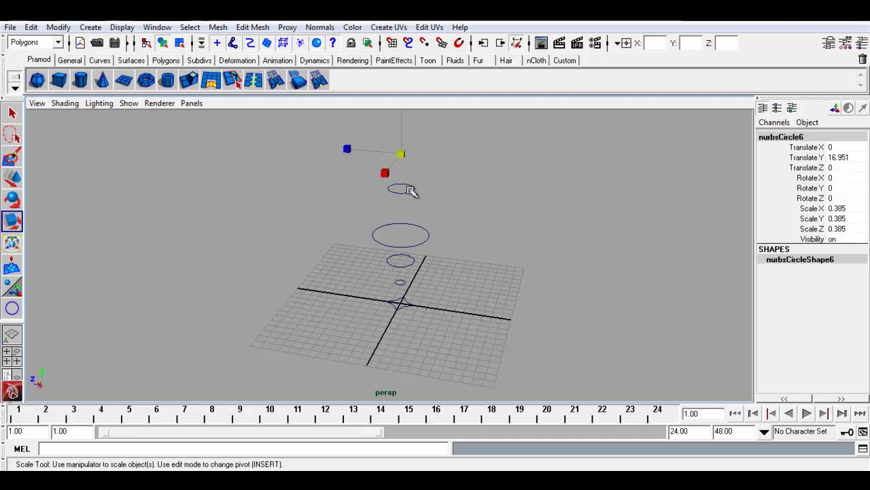
pyautogui.click(406, 238)
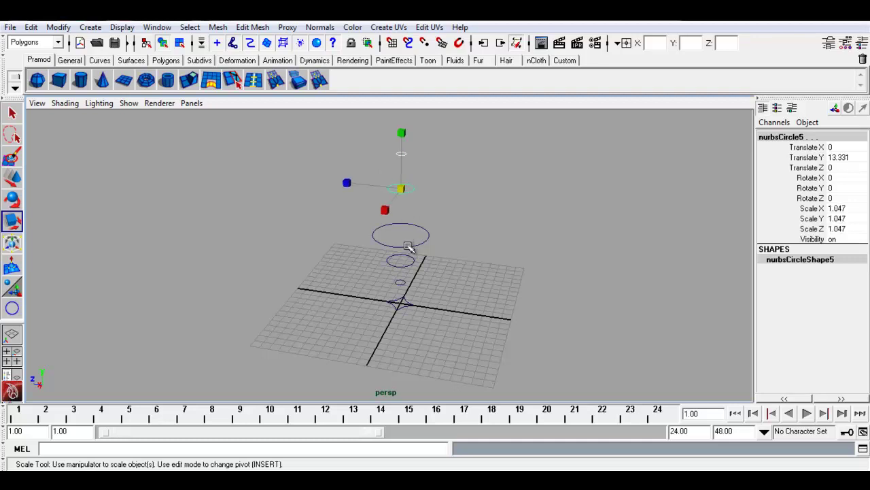
pyautogui.click(408, 245)
pyautogui.click(411, 265)
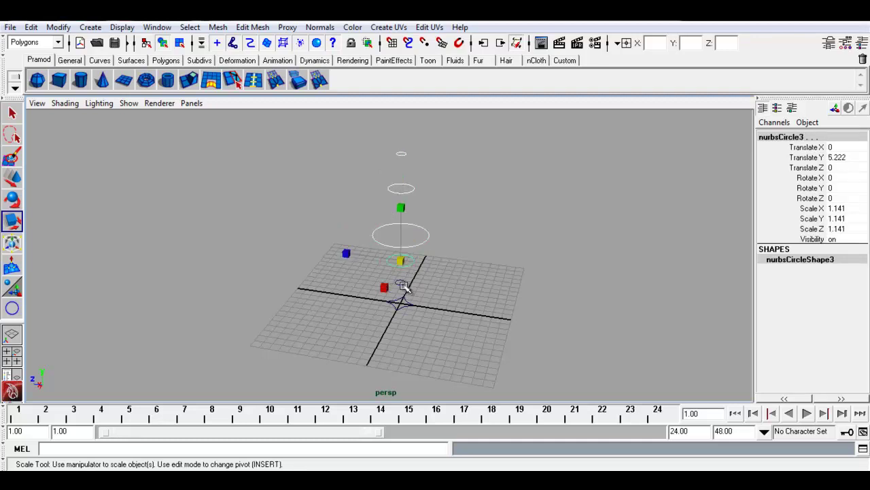
pyautogui.click(402, 284)
pyautogui.click(407, 305)
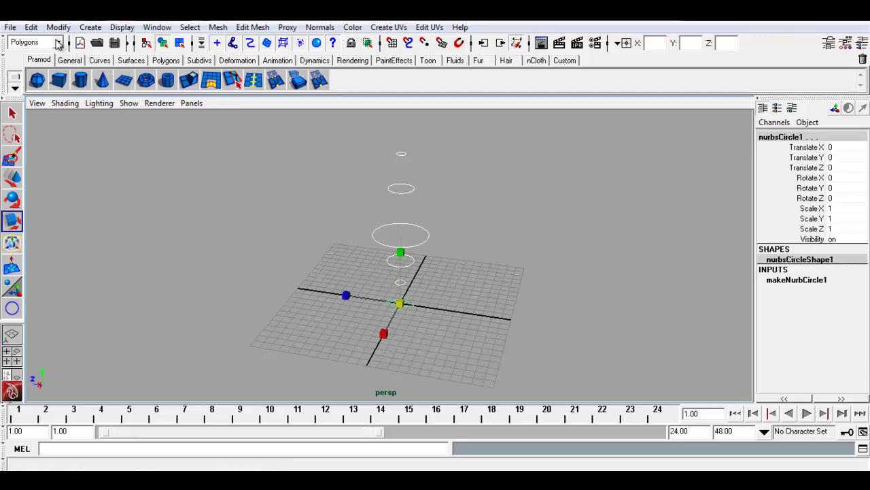
pyautogui.click(58, 43)
# - Loft loftedSurface1 through the circles from the Surfaces menu set and view it smooth shaded
pyautogui.click(22, 77)
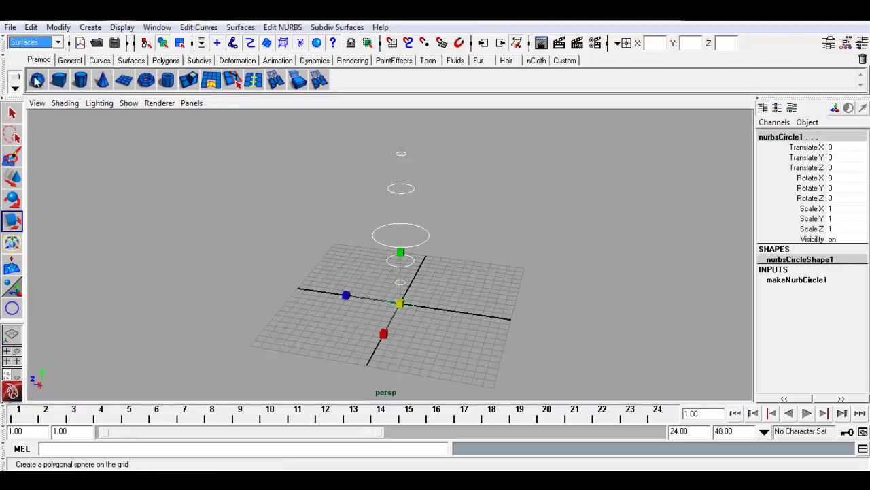
pyautogui.click(234, 31)
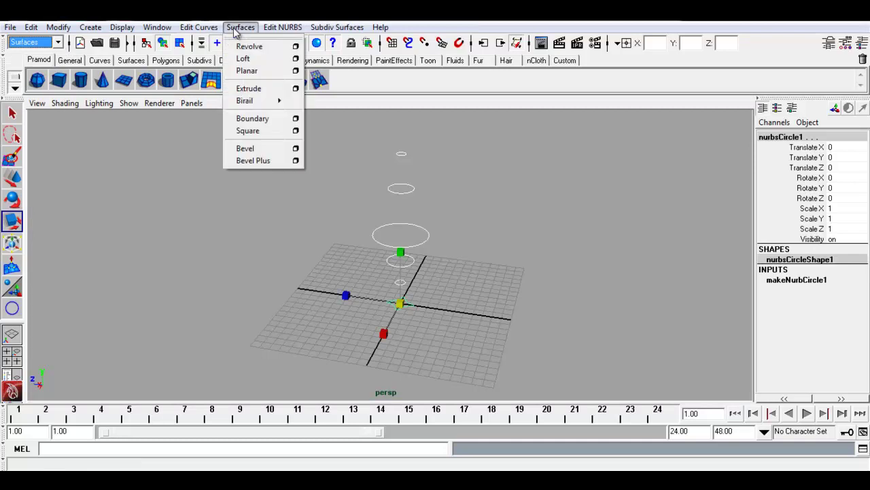
pyautogui.click(247, 59)
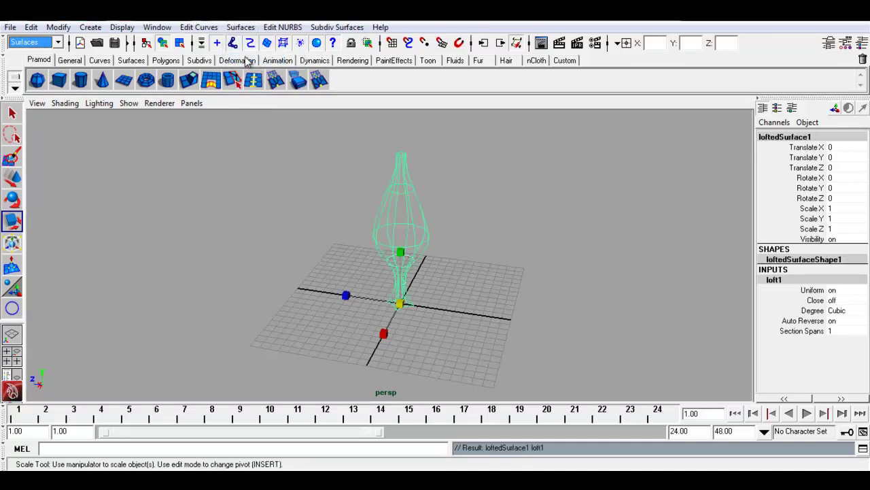
pyautogui.click(447, 231)
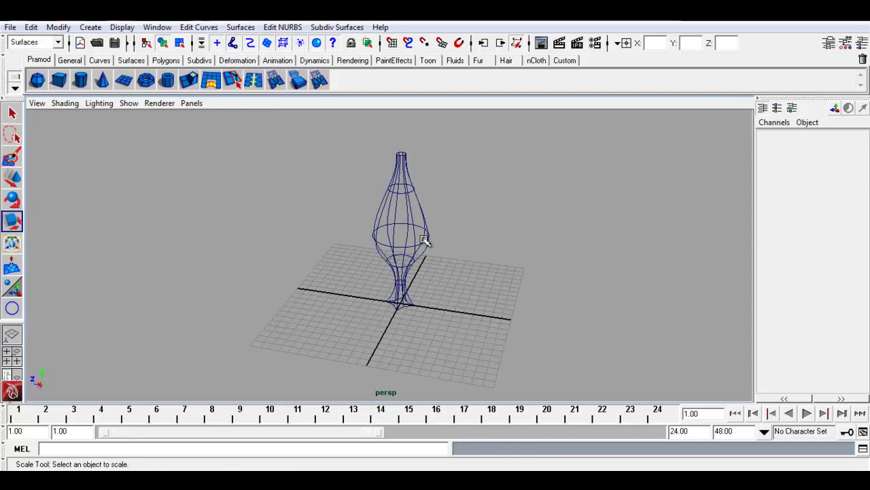
pyautogui.press('5')
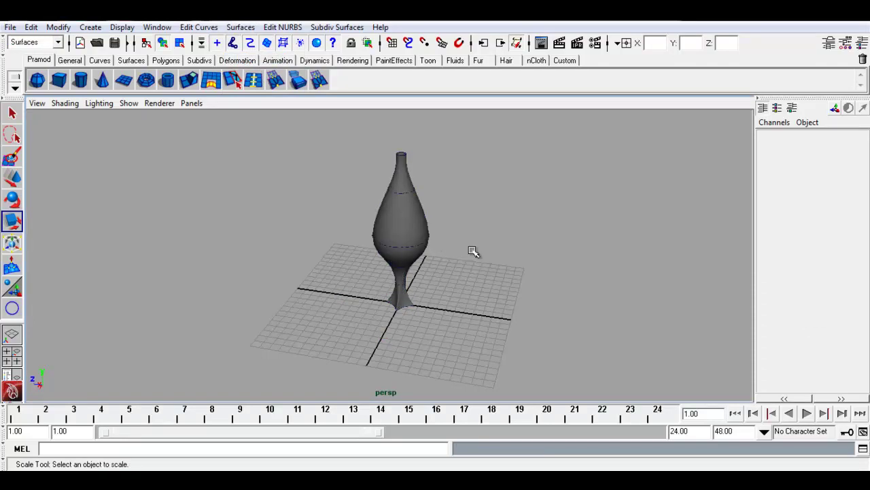
pyautogui.click(157, 27)
pyautogui.moveTo(182, 58)
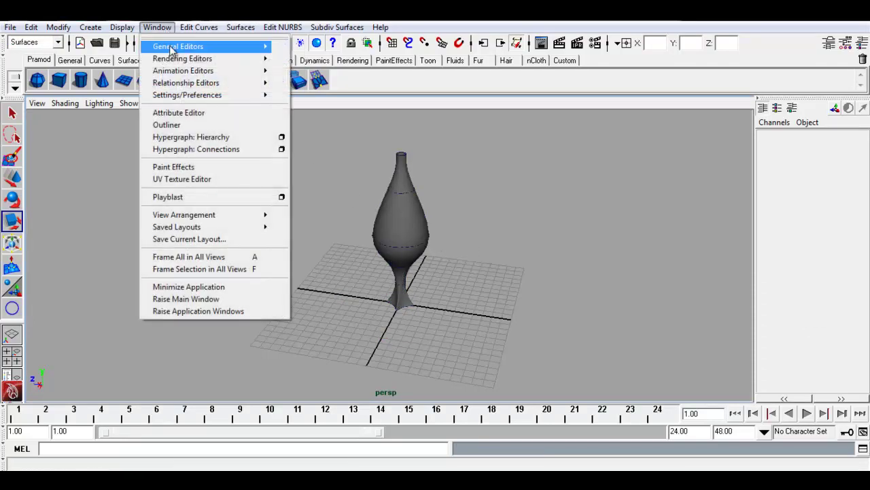
# - In the Outliner, select nurbsCircle1 and scale it up to widen the vase base
pyautogui.click(172, 124)
pyautogui.click(113, 277)
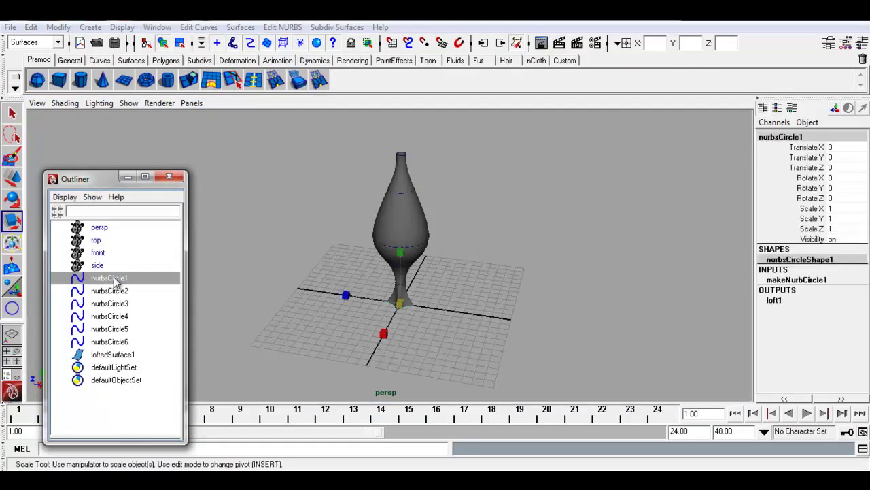
pyautogui.scroll(2, 395, 325)
pyautogui.scroll(3, 408, 333)
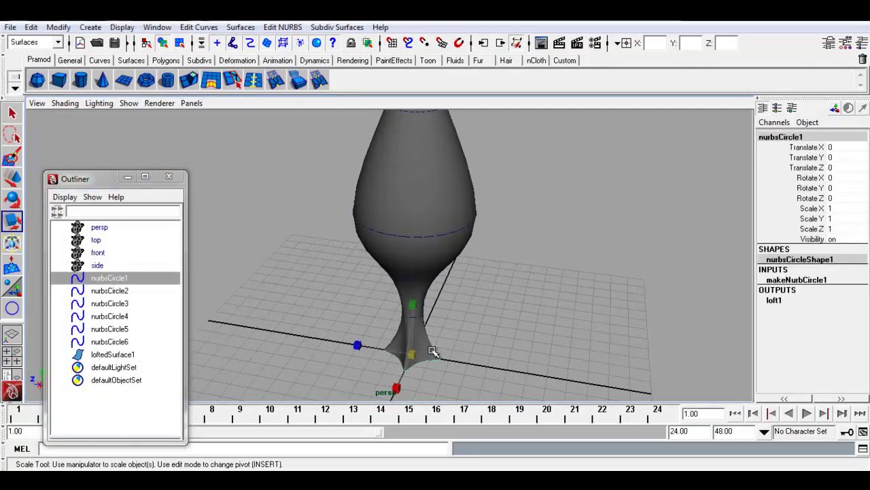
pyautogui.moveTo(415, 356); pyautogui.dragTo(463, 361)
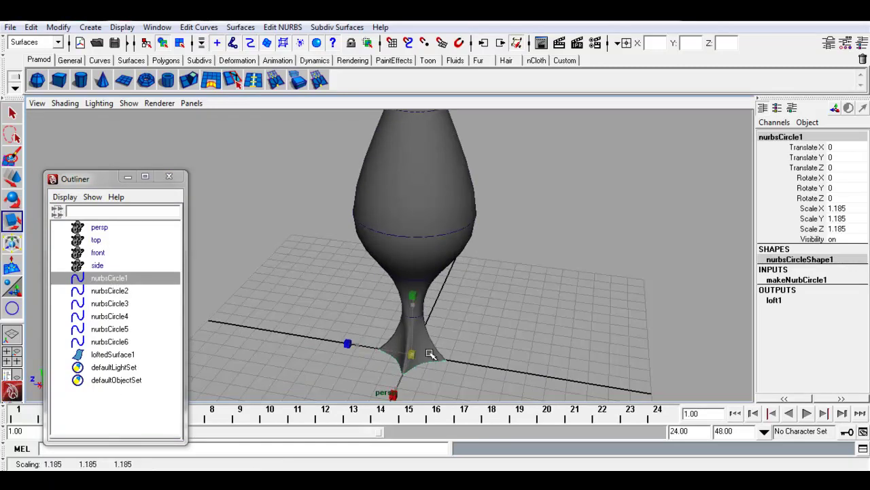
pyautogui.scroll(-3, 465, 360)
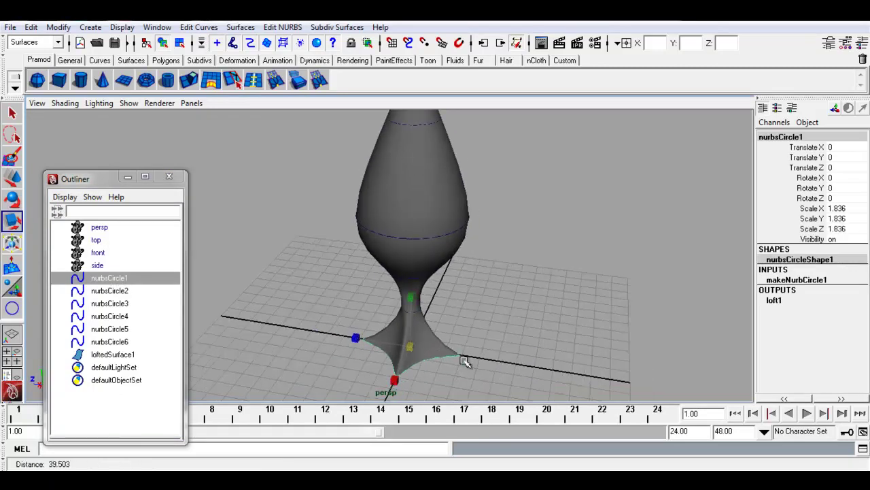
pyautogui.scroll(-2, 456, 347)
# - Raise nurbsCircle2 to Translate Y 3.304 and nurbsCircle3 to Y 6.273
pyautogui.click(115, 290)
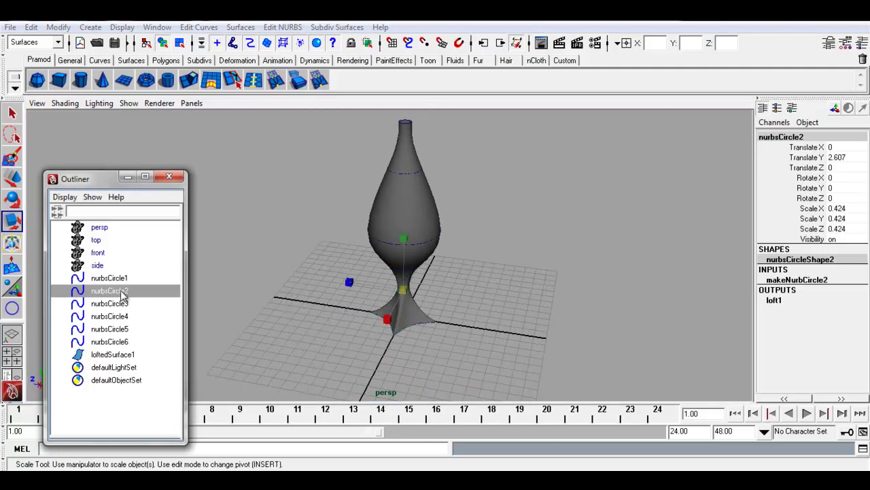
pyautogui.press('w')
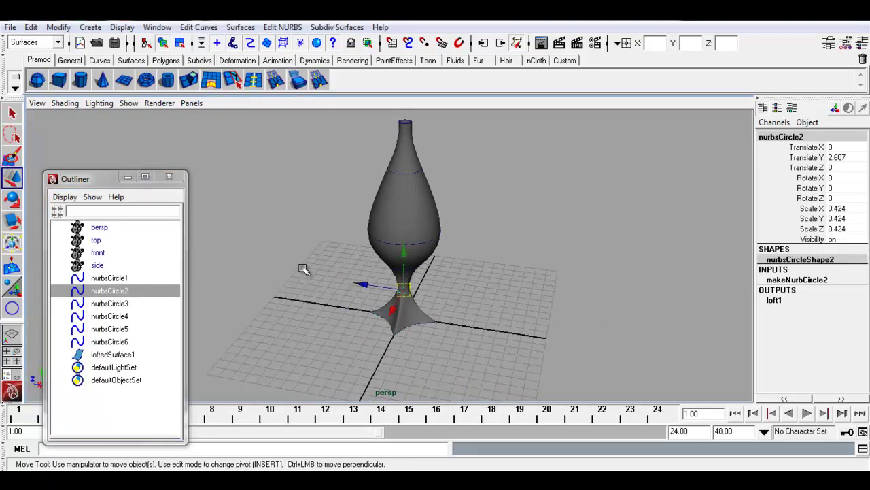
pyautogui.moveTo(406, 257); pyautogui.dragTo(407, 251)
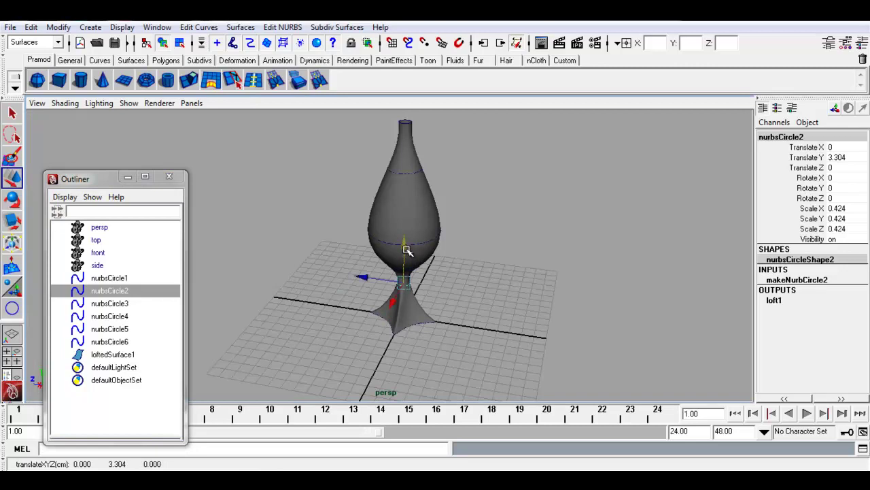
pyautogui.click(115, 304)
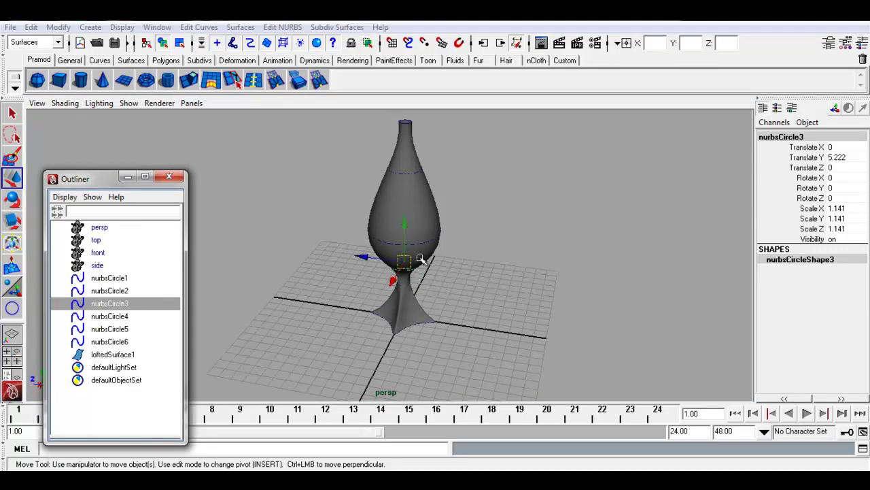
pyautogui.moveTo(405, 231); pyautogui.dragTo(405, 221)
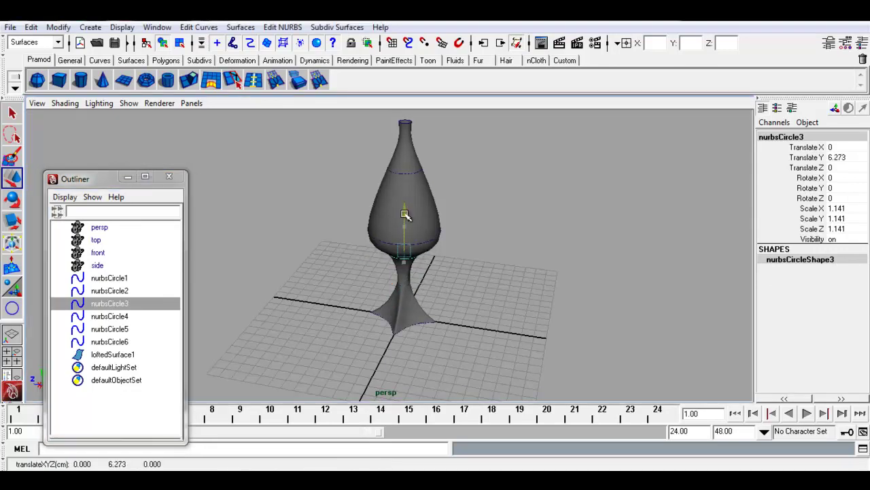
# - Raise nurbsCircle4, nurbsCircle5 to Y 16.074 and nurbsCircle6 to Y 18.828 via the Outliner
pyautogui.click(107, 316)
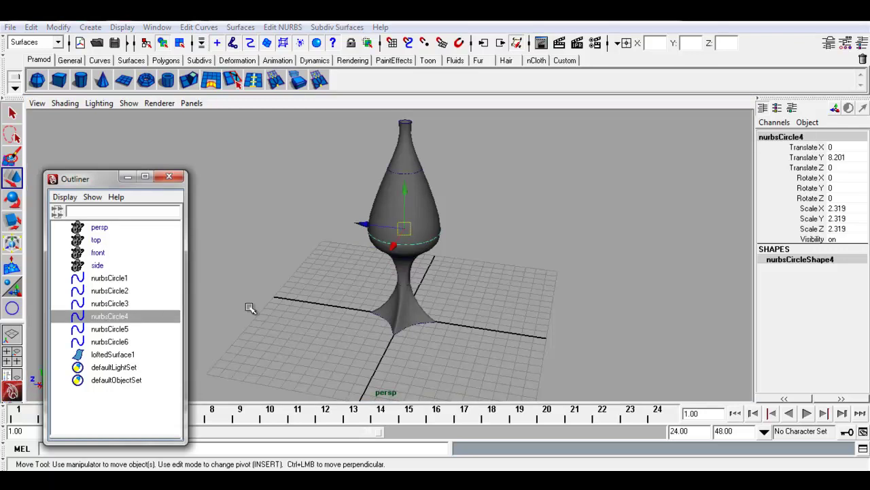
pyautogui.moveTo(406, 191); pyautogui.dragTo(410, 163)
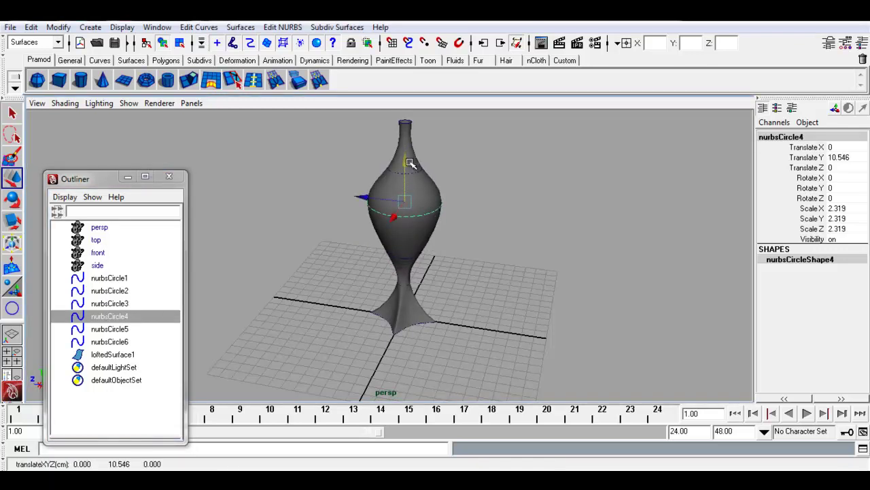
pyautogui.click(106, 330)
pyautogui.moveTo(407, 123); pyautogui.dragTo(424, 95)
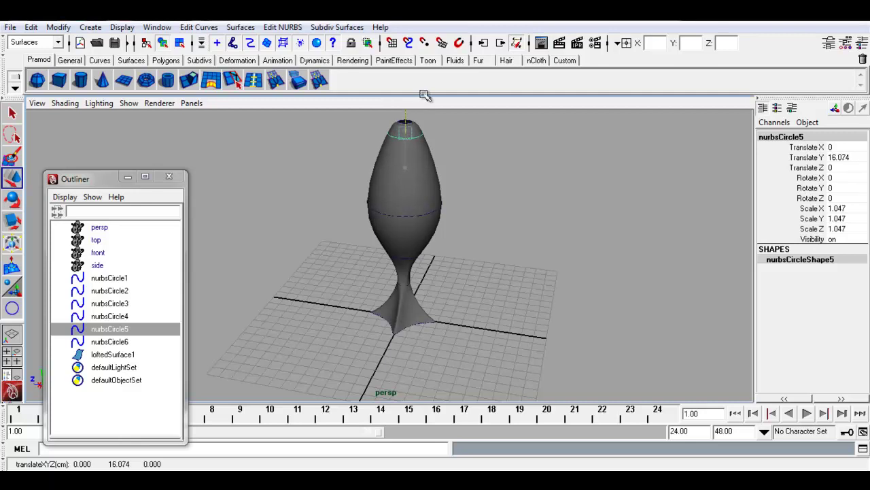
pyautogui.click(121, 343)
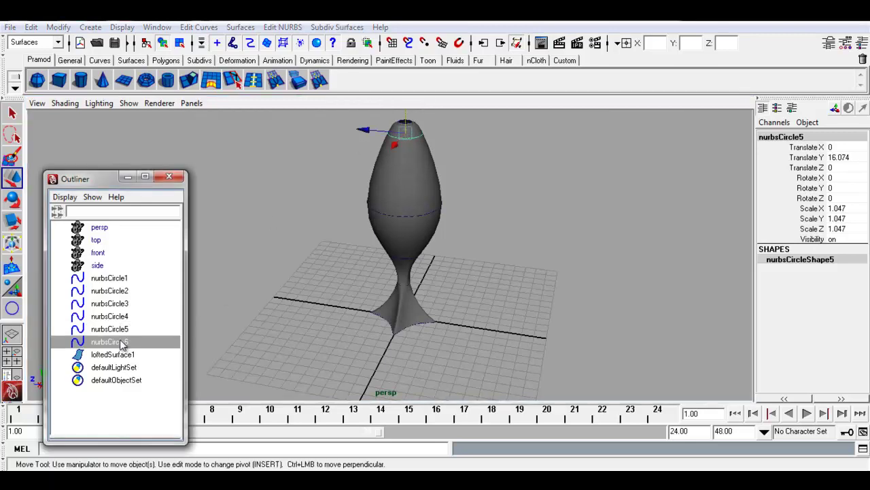
pyautogui.scroll(-3, 307, 286)
pyautogui.moveTo(398, 144); pyautogui.dragTo(400, 134)
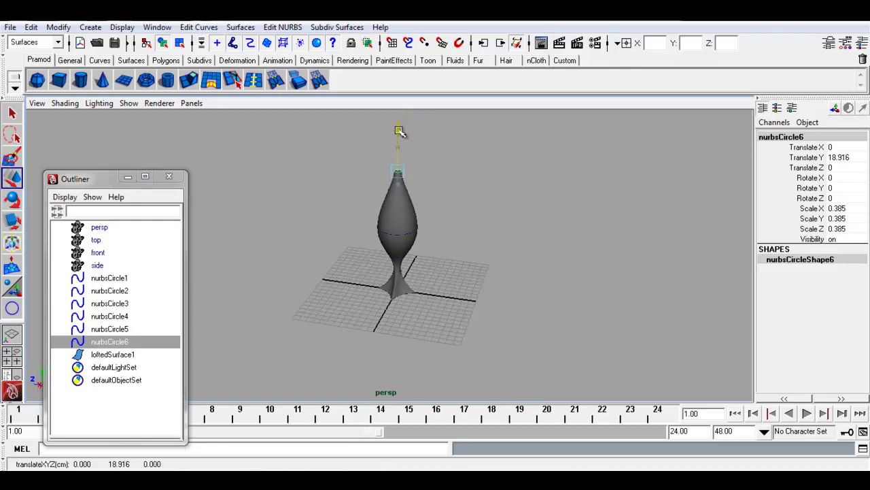
pyautogui.scroll(3, 455, 177)
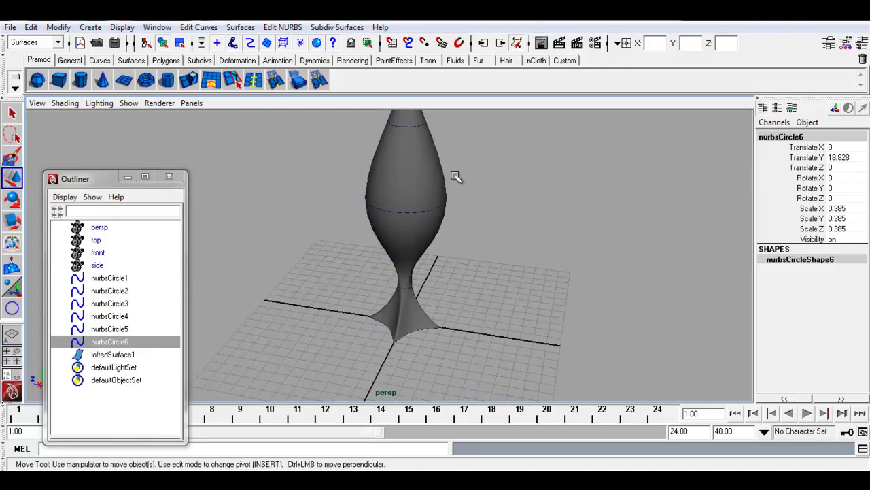
pyautogui.keyDown('alt'); pyautogui.moveTo(471, 187); pyautogui.dragTo(471, 270); pyautogui.keyUp('alt')
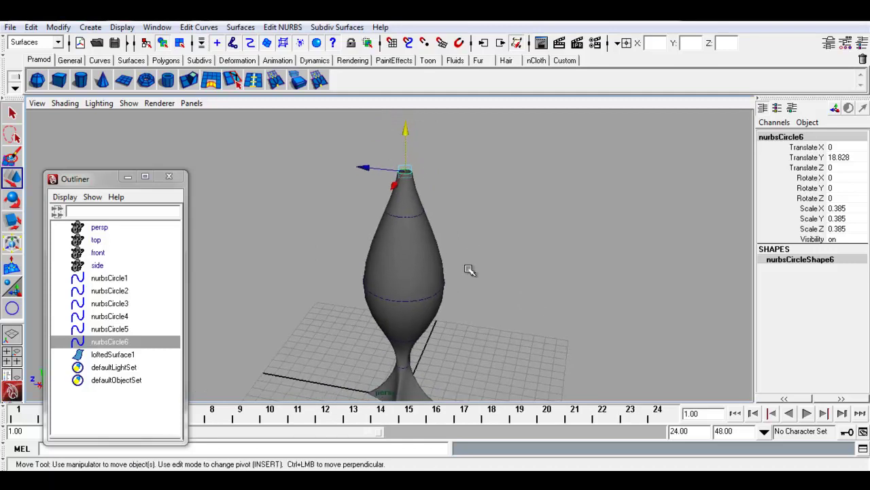
# - Nudge nurbsCircle5 up slightly and raise nurbsCircle4 to Translate Y 12.02
pyautogui.click(416, 215)
pyautogui.click(128, 342)
pyautogui.click(122, 329)
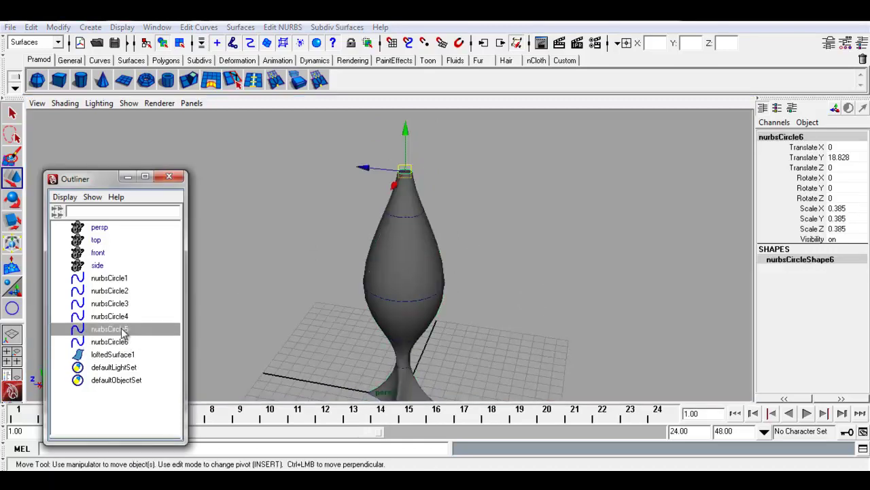
pyautogui.moveTo(407, 170); pyautogui.dragTo(417, 162)
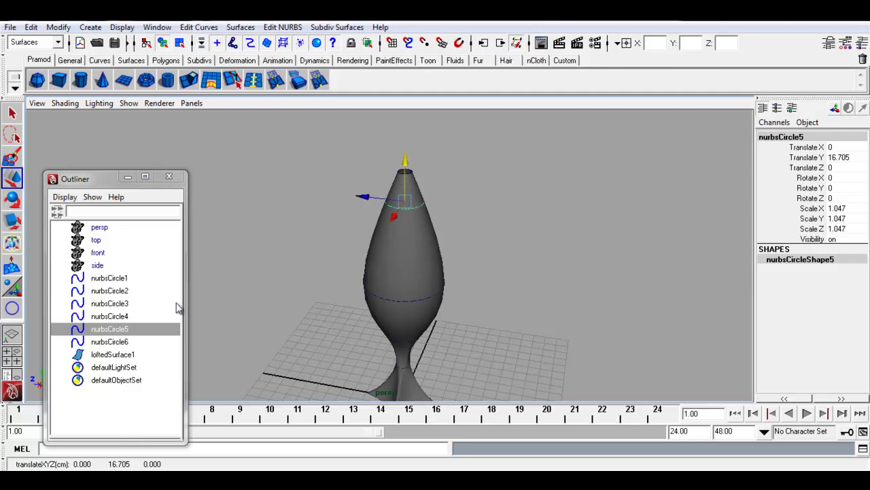
pyautogui.click(123, 316)
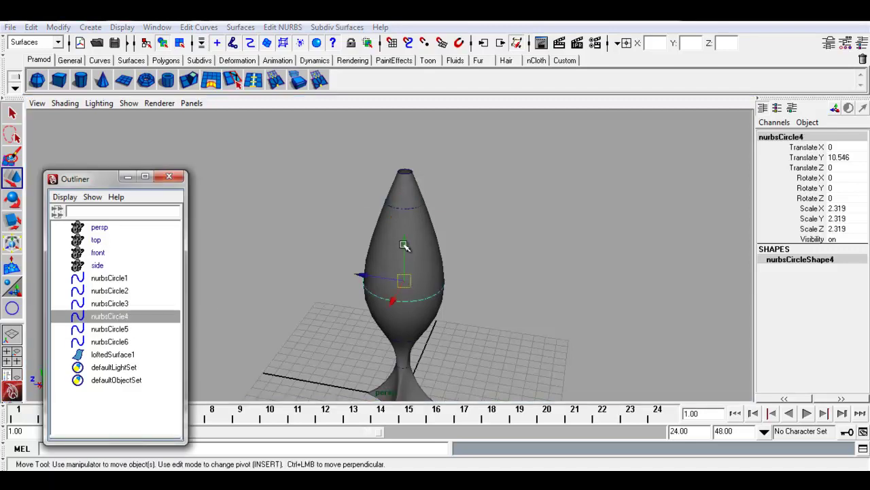
pyautogui.moveTo(404, 246); pyautogui.dragTo(411, 227)
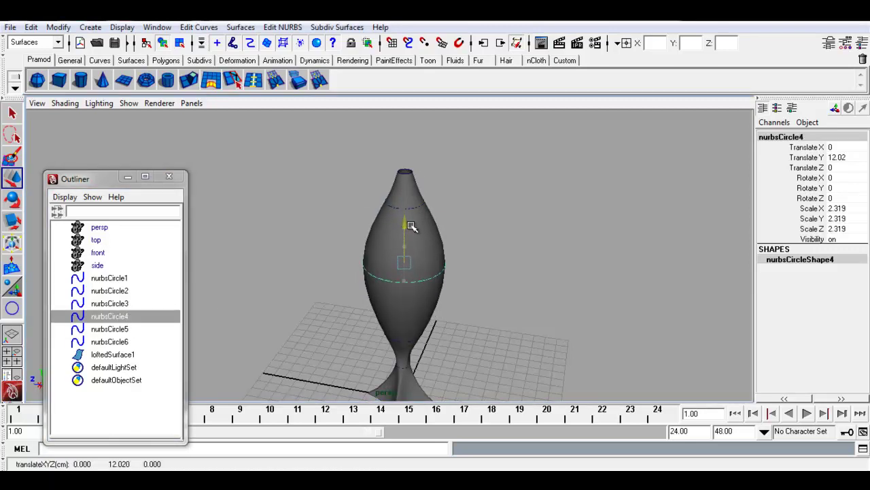
# - Scale nurbsCircle4 uniformly to 1.839
pyautogui.press('r')
pyautogui.moveTo(406, 264); pyautogui.dragTo(391, 272)
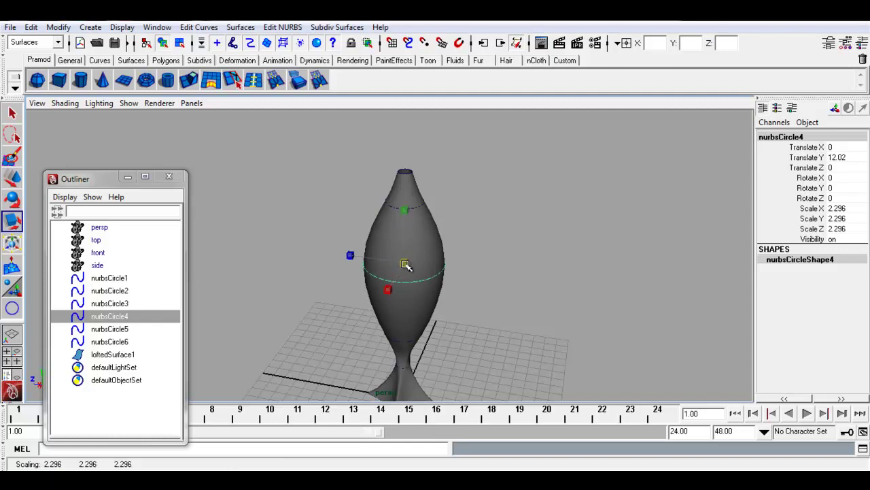
pyautogui.moveTo(391, 272); pyautogui.dragTo(270, 204)
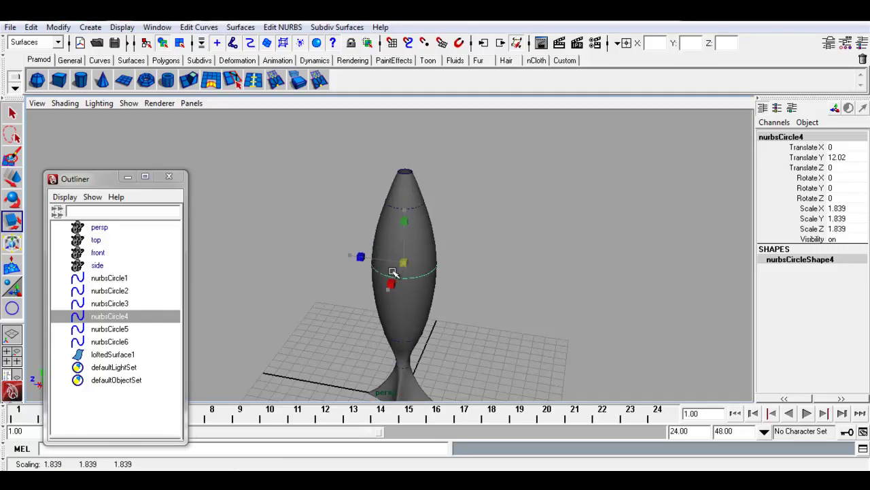
# - Select nurbsCircle6 and scale it down to narrow the vase's top opening
pyautogui.click(121, 278)
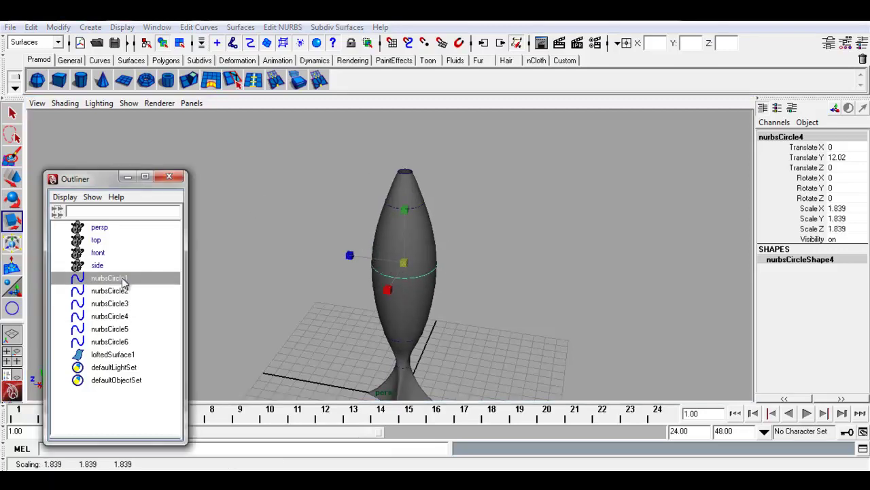
pyautogui.click(121, 293)
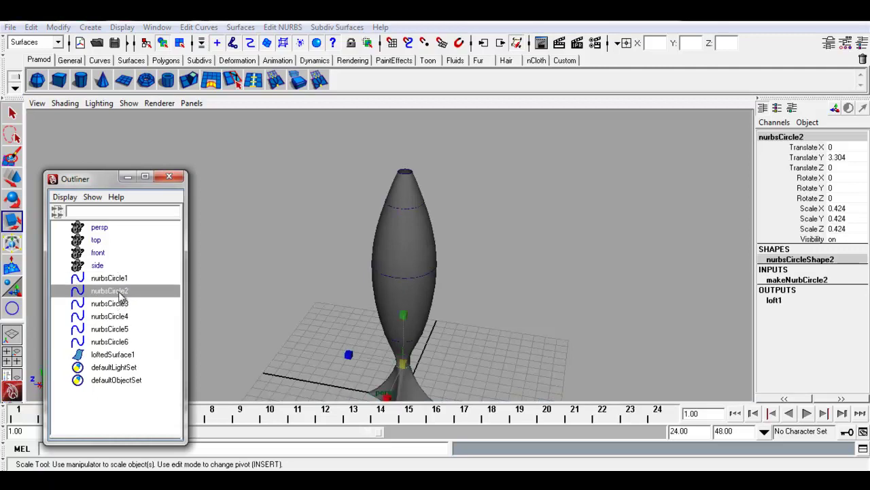
pyautogui.click(126, 355)
pyautogui.click(121, 342)
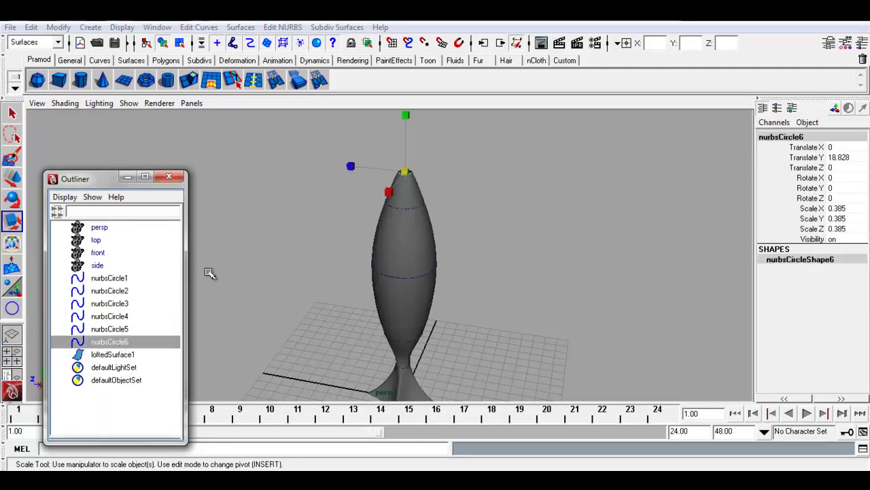
pyautogui.press('w')
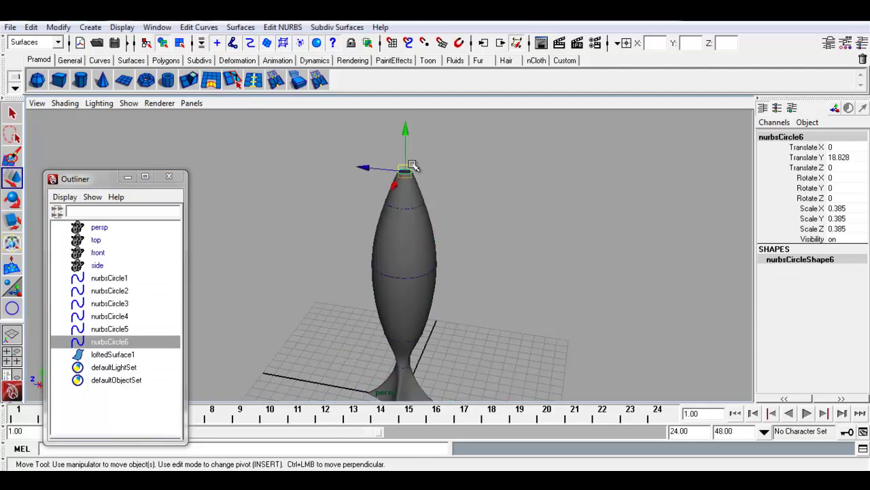
pyautogui.moveTo(407, 139); pyautogui.dragTo(406, 138)
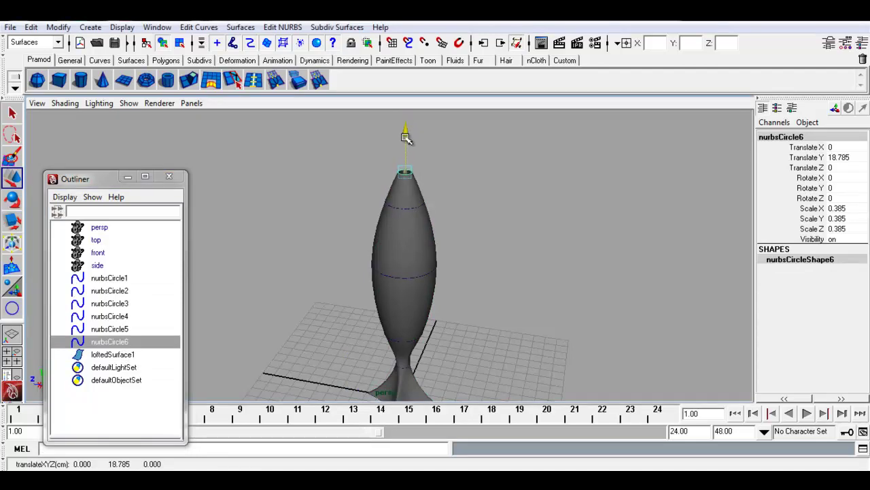
pyautogui.press('r')
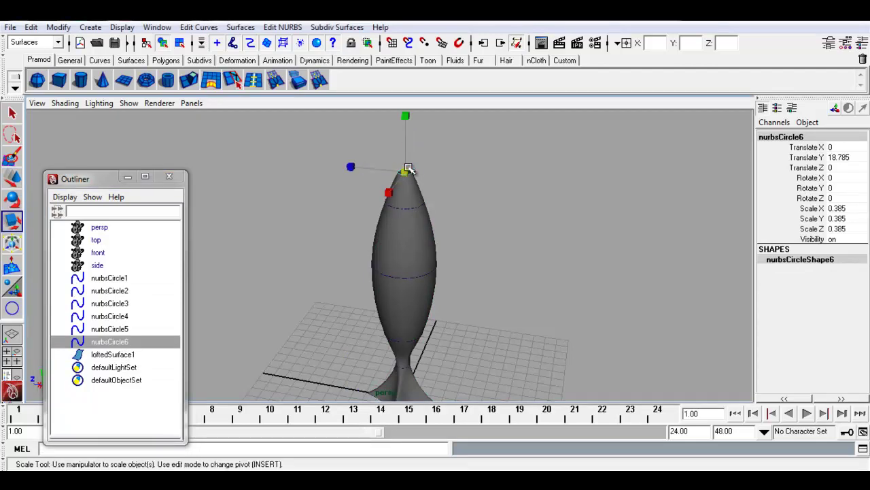
pyautogui.moveTo(408, 170); pyautogui.dragTo(403, 175)
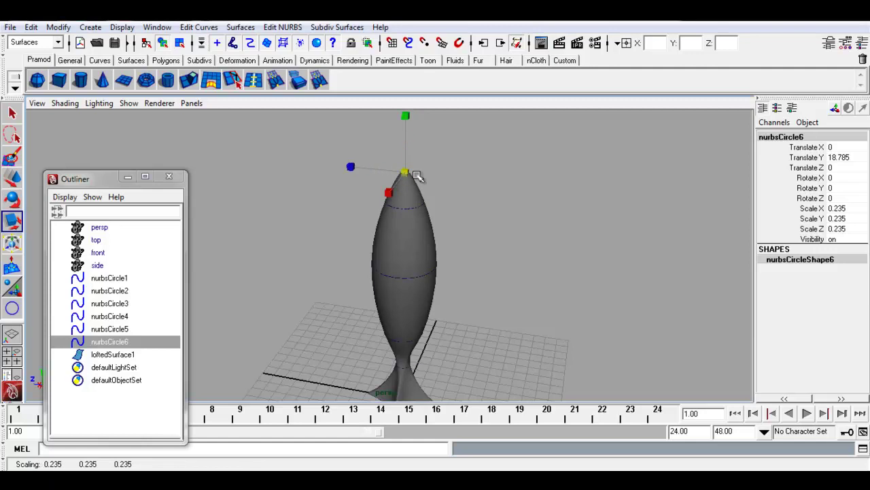
pyautogui.click(457, 184)
pyautogui.press('a')
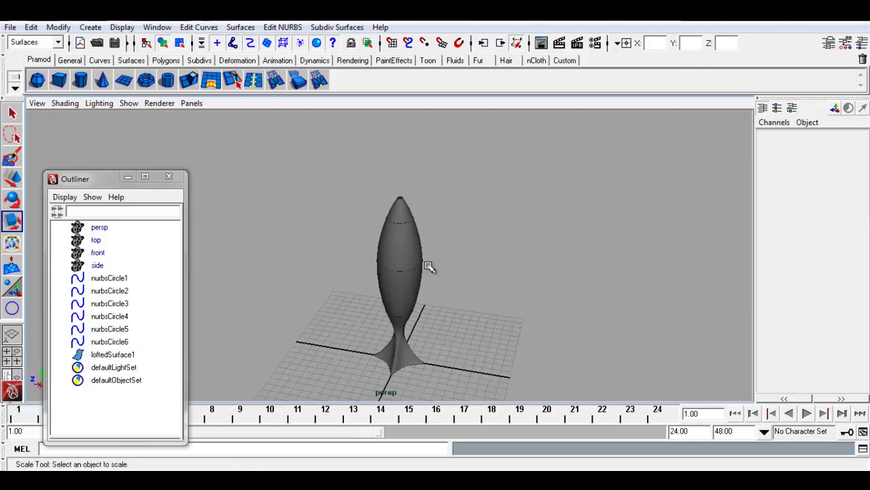
# - Raise nurbsCircle2 to Y 4.209 and nurbsCircle3 to Y 7.601 up the stem
pyautogui.click(120, 291)
pyautogui.moveTo(411, 371)
pyautogui.keyDown('alt'); pyautogui.mouseDown()
pyautogui.moveTo(405, 363)
pyautogui.moveTo(417, 360)
pyautogui.moveTo(406, 359)
pyautogui.mouseUp(); pyautogui.keyUp('alt')
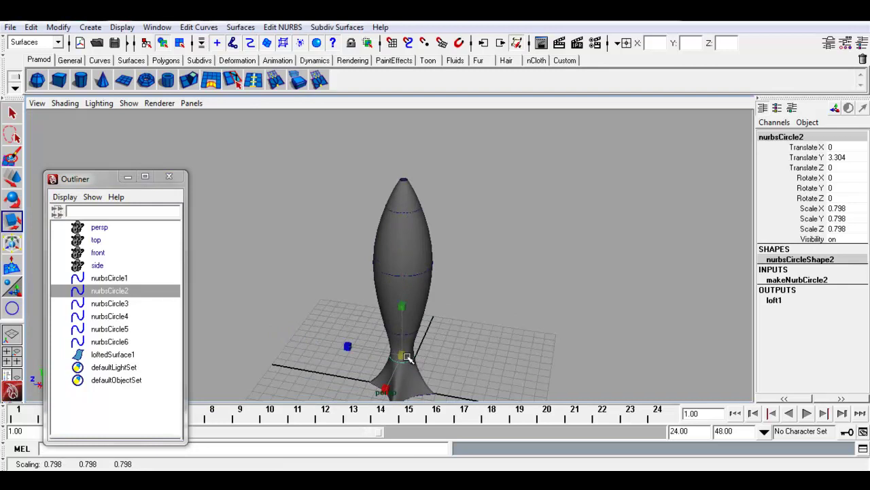
pyautogui.press('w')
pyautogui.moveTo(406, 324)
pyautogui.mouseDown()
pyautogui.moveTo(406, 309)
pyautogui.moveTo(406, 323)
pyautogui.mouseUp()
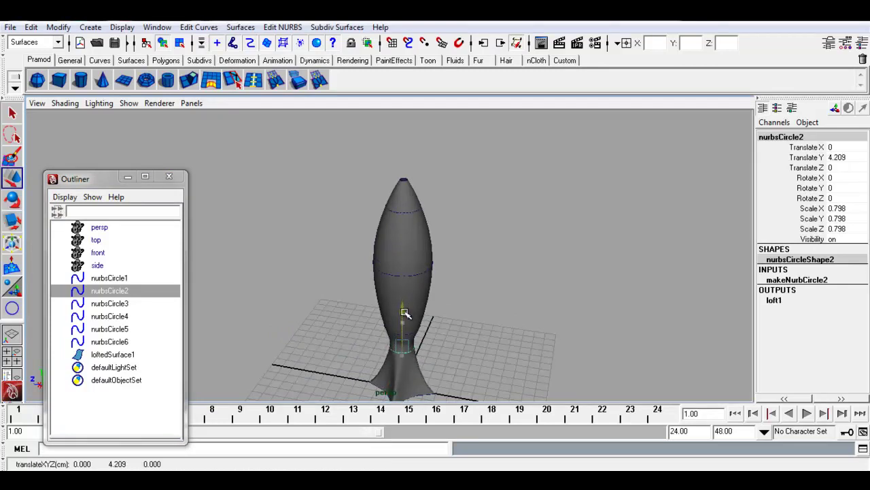
pyautogui.click(122, 307)
pyautogui.moveTo(406, 303); pyautogui.dragTo(406, 279)
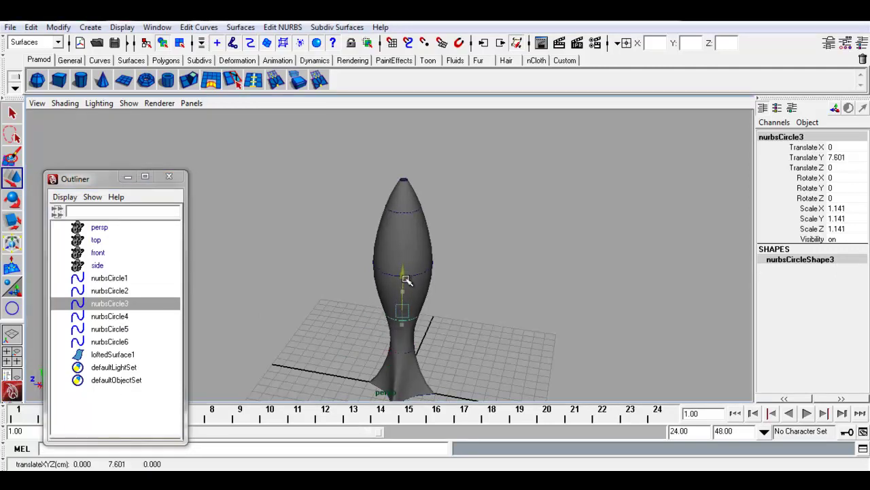
pyautogui.click(504, 306)
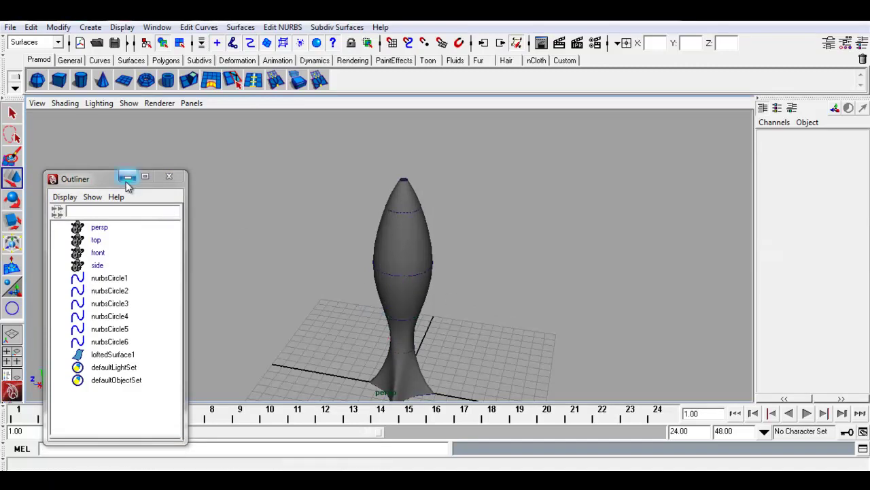
# - Select loftedSurface1 and open the NURBS to Polygons options, reset to defaults
pyautogui.click(128, 179)
pyautogui.scroll(-3, 393, 294)
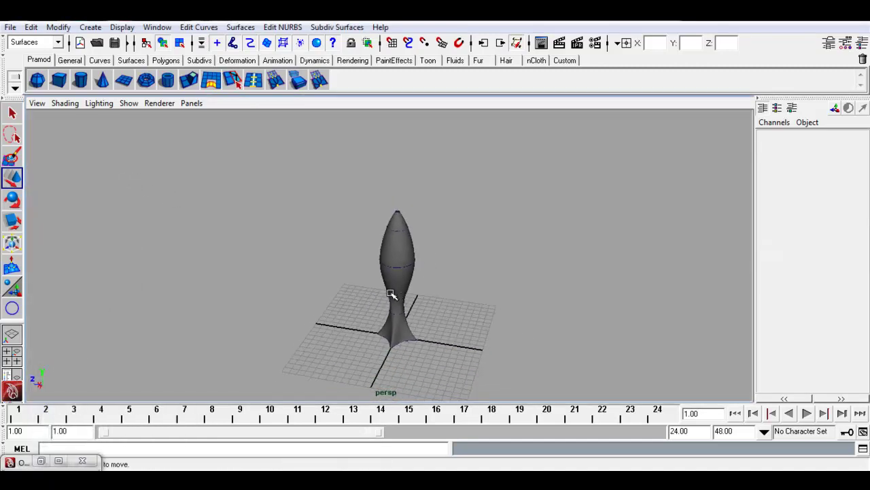
pyautogui.moveTo(330, 181); pyautogui.dragTo(464, 371)
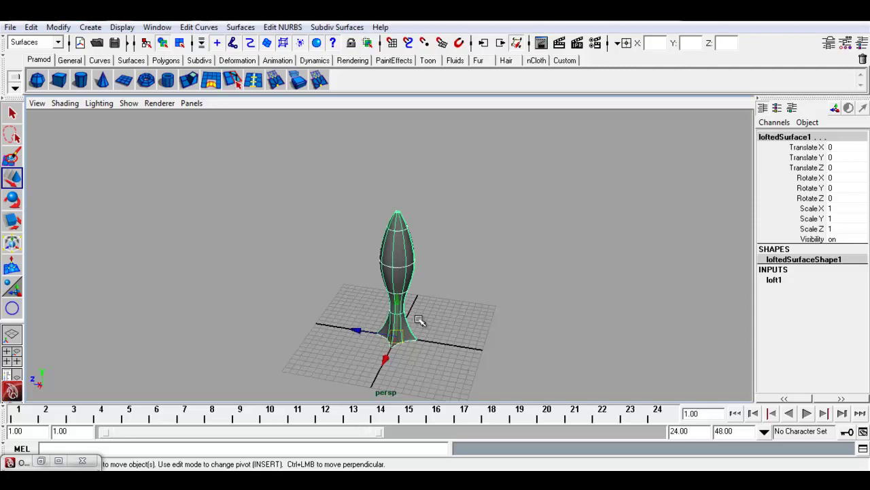
pyautogui.click(59, 27)
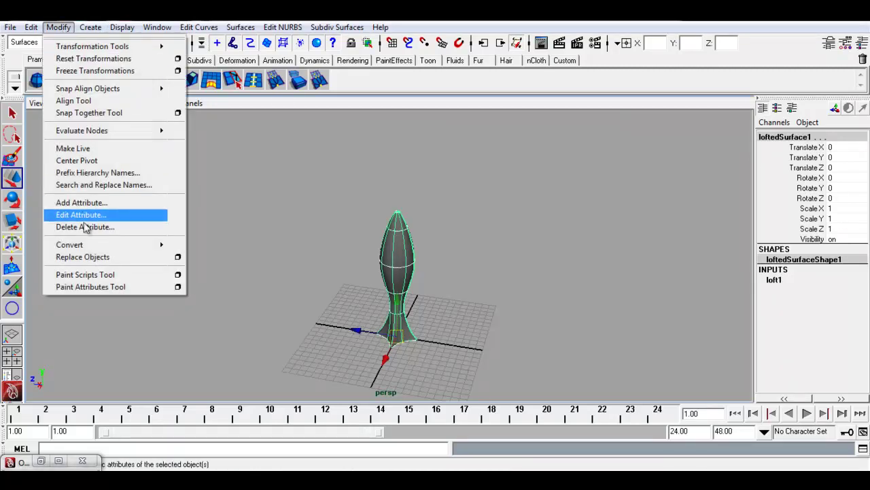
pyautogui.moveTo(70, 244)
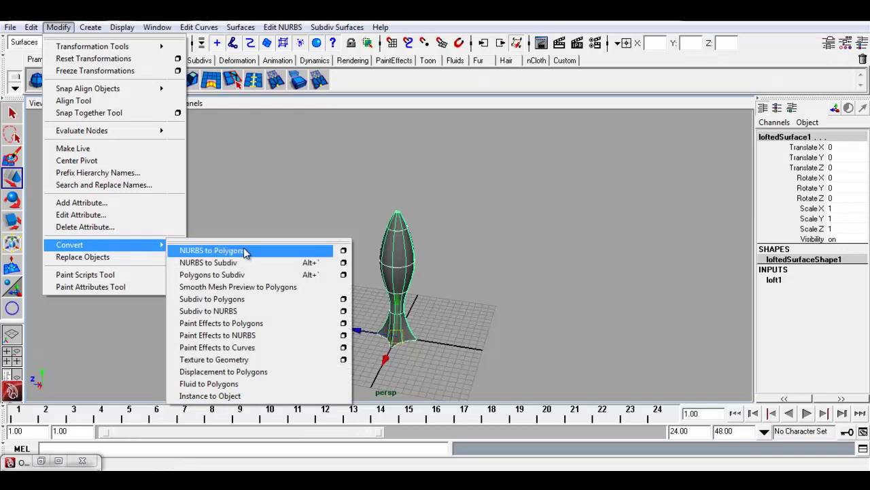
pyautogui.click(344, 252)
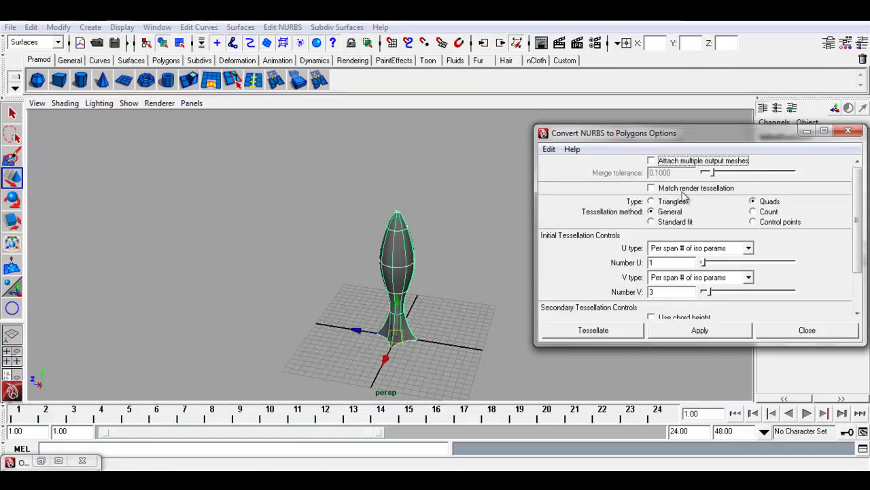
pyautogui.click(549, 149)
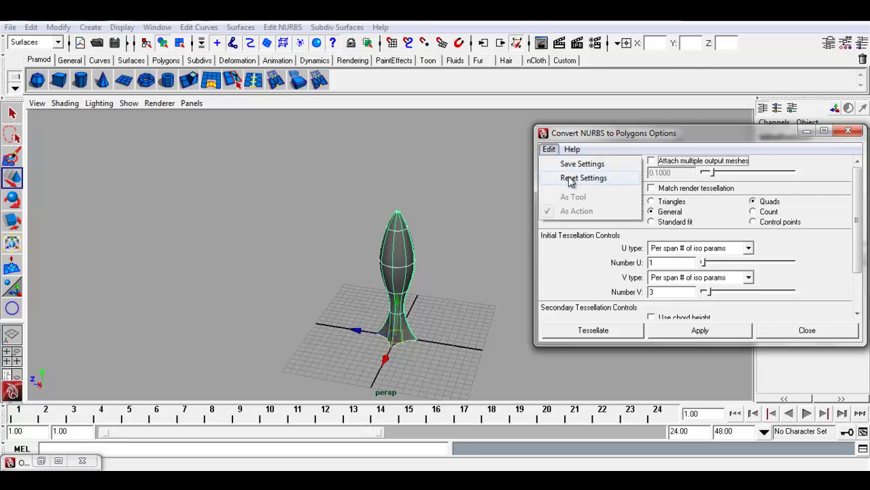
pyautogui.click(570, 179)
# - Convert using Quads, General tessellation, per-span iso params with U 1 and V 3
pyautogui.click(754, 202)
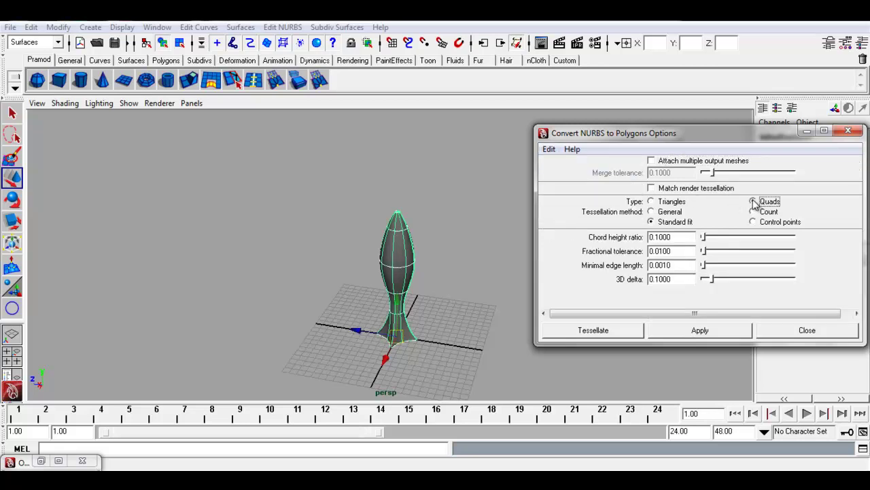
pyautogui.click(651, 212)
pyautogui.click(748, 249)
pyautogui.click(708, 281)
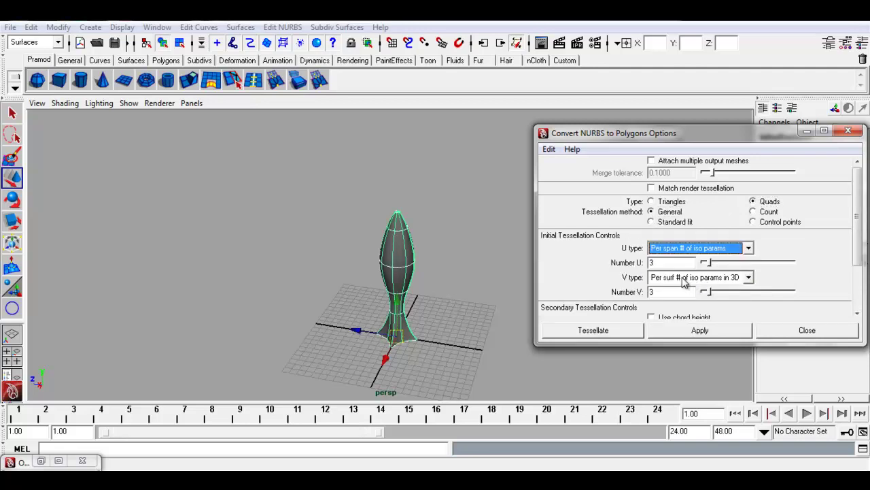
pyautogui.moveTo(711, 263); pyautogui.dragTo(698, 270)
pyautogui.click(749, 278)
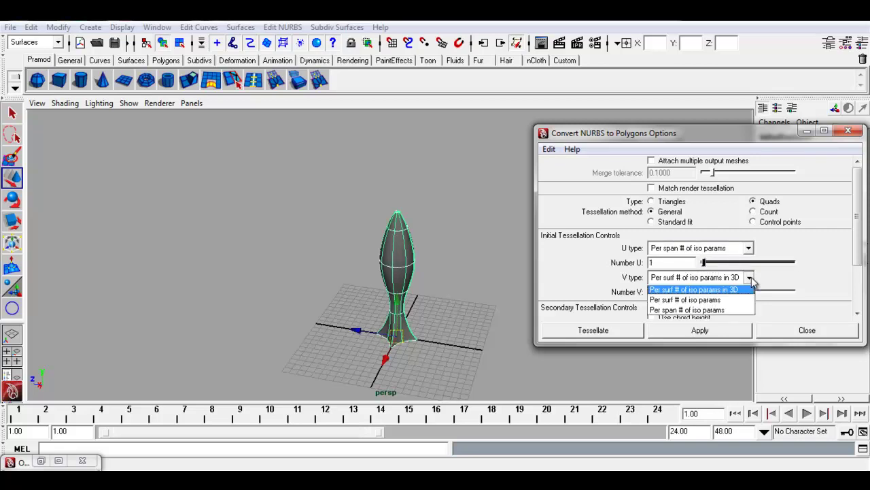
pyautogui.click(694, 313)
pyautogui.moveTo(855, 231); pyautogui.dragTo(856, 274)
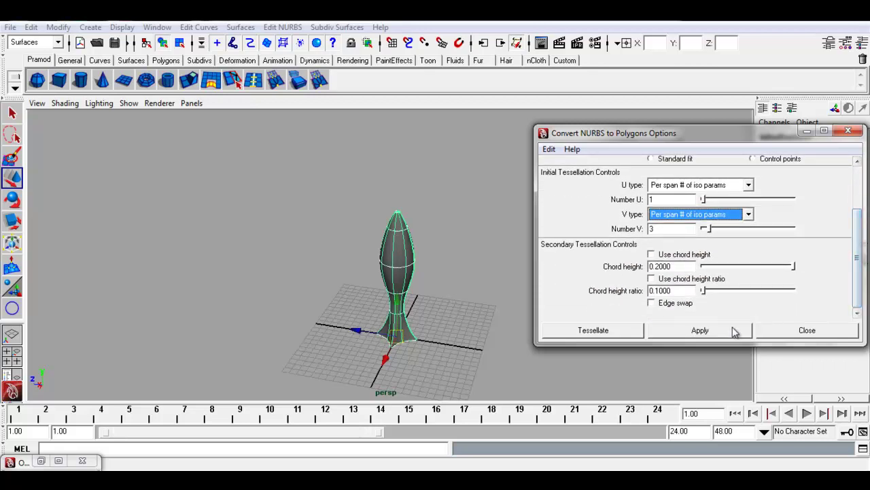
pyautogui.click(713, 334)
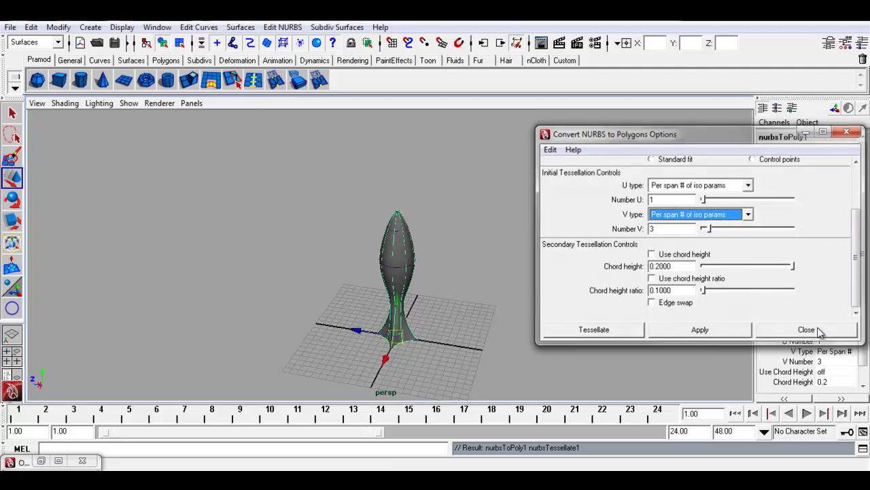
pyautogui.click(818, 332)
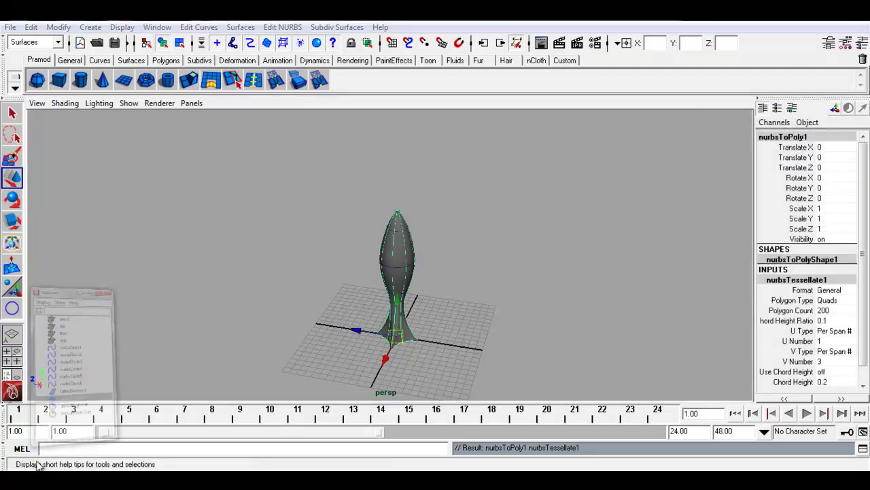
# - Slide loftedSurface1 and the polygon vase apart along Z
pyautogui.click(41, 461)
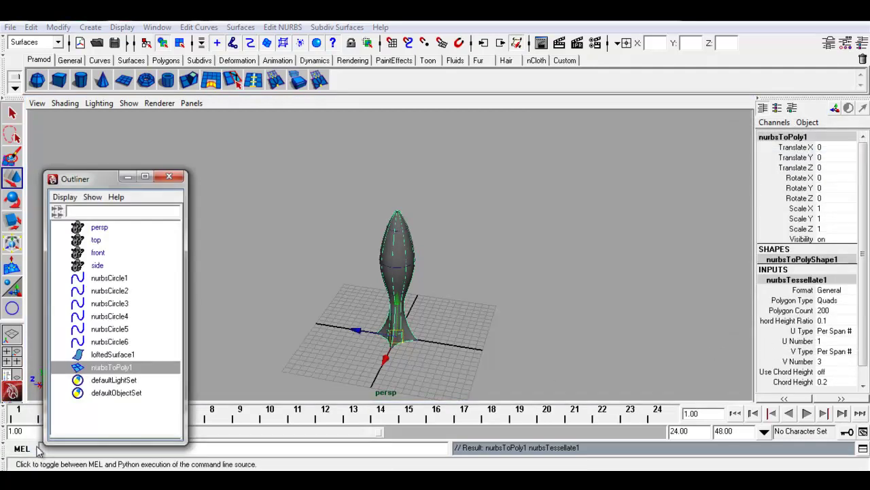
pyautogui.click(116, 355)
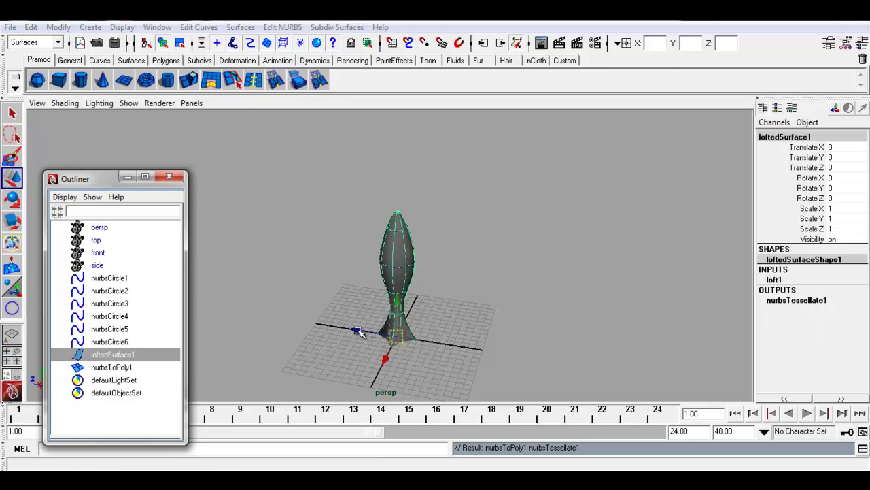
pyautogui.moveTo(360, 331); pyautogui.dragTo(425, 343)
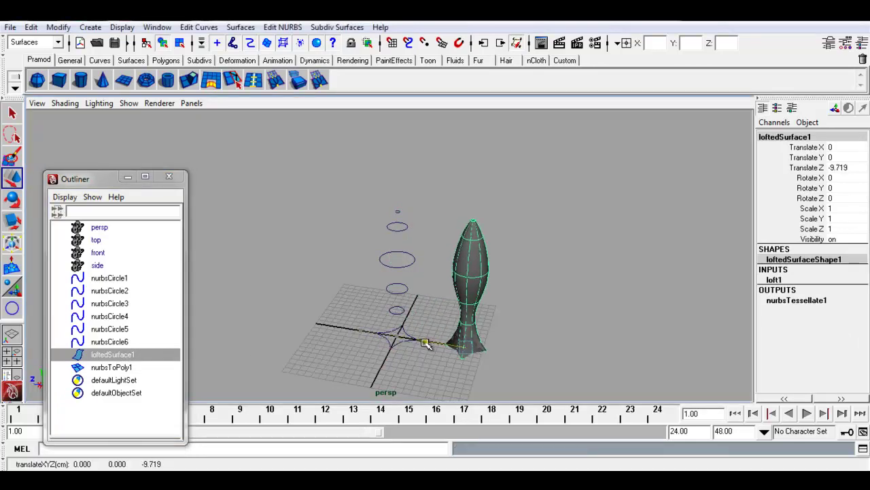
pyautogui.moveTo(425, 344); pyautogui.dragTo(402, 340)
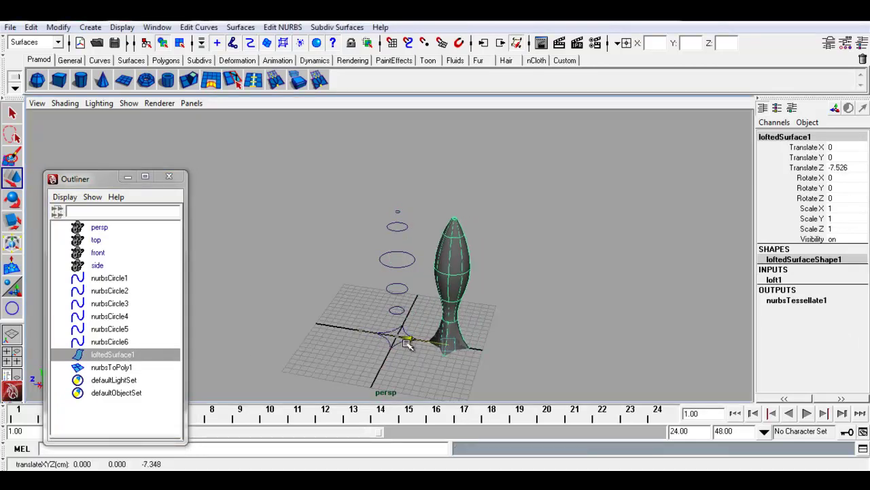
pyautogui.click(116, 368)
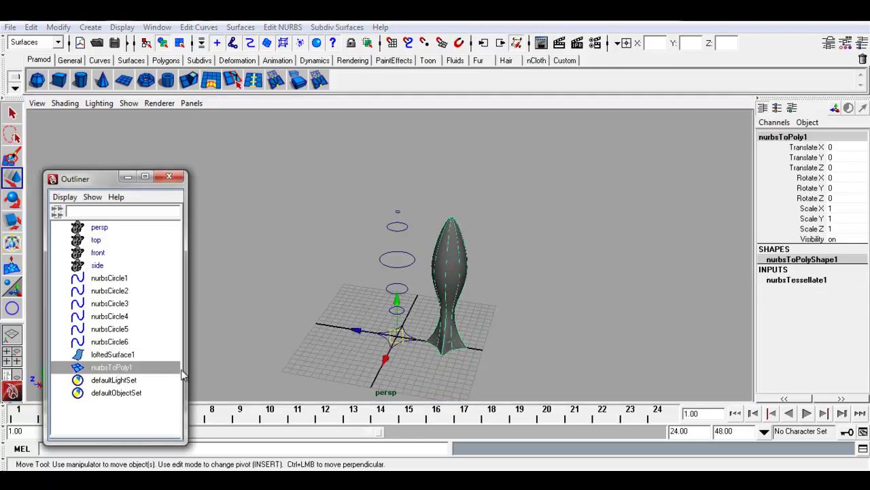
pyautogui.moveTo(357, 336); pyautogui.dragTo(476, 351)
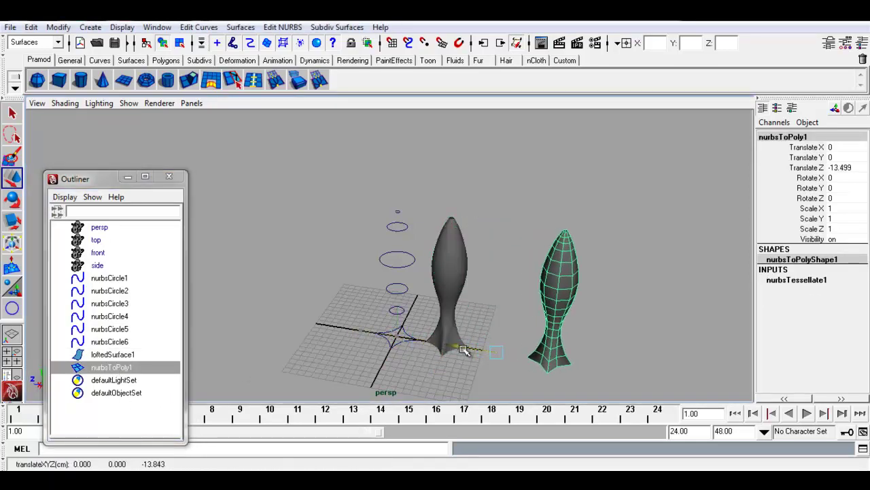
# - Delete the six NURBS circles and loftedSurface1, keeping the polygon vase selected
pyautogui.click(501, 286)
pyautogui.moveTo(330, 168); pyautogui.dragTo(485, 382)
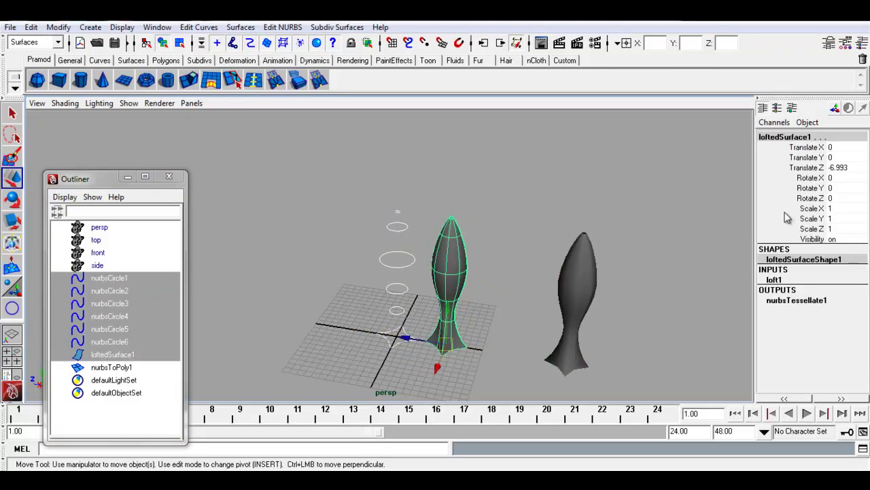
pyautogui.press('Delete')
pyautogui.click(580, 291)
pyautogui.click(864, 167)
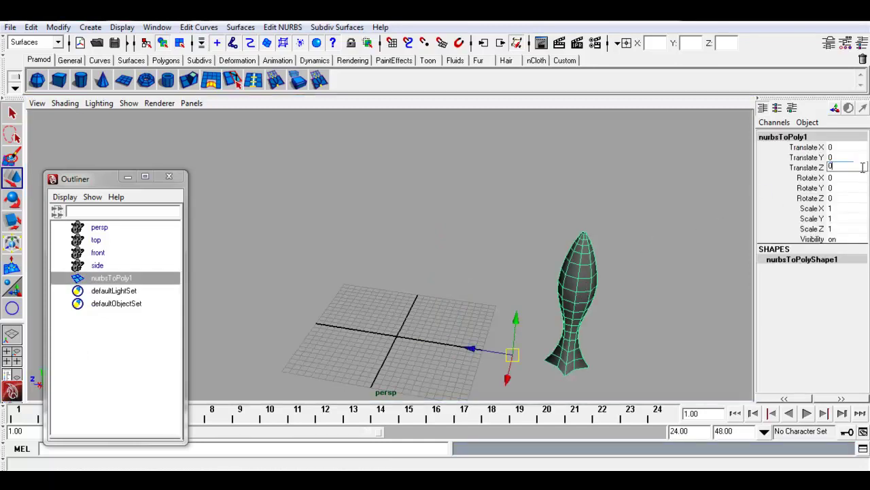
# - Set the polygon vase's Translate Z to 0 and reselect the mesh
pyautogui.press('Return')
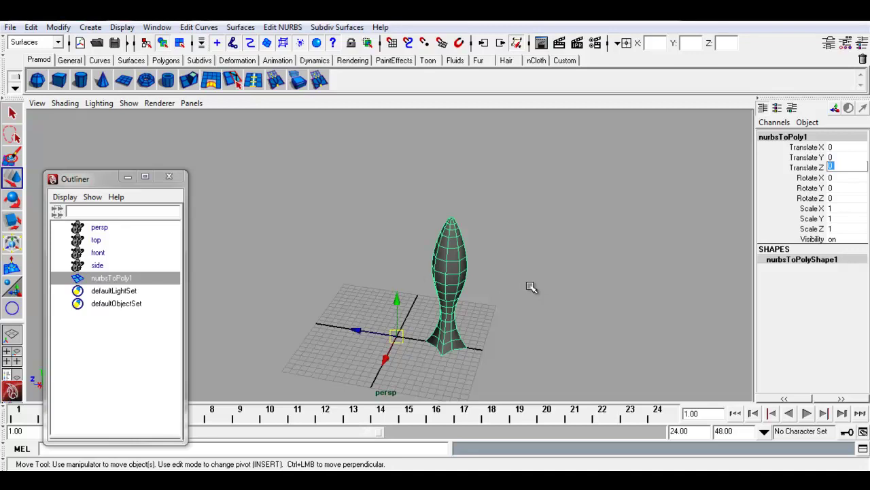
pyautogui.click(531, 286)
pyautogui.scroll(3, 455, 382)
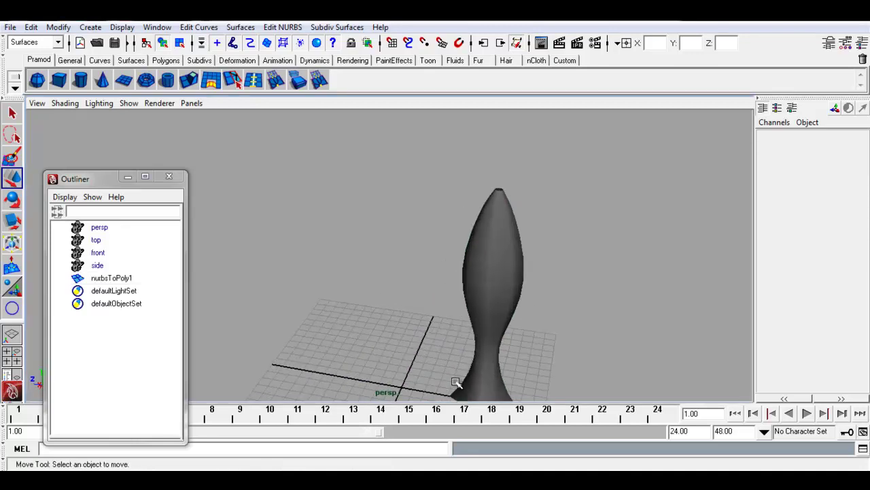
pyautogui.click(484, 289)
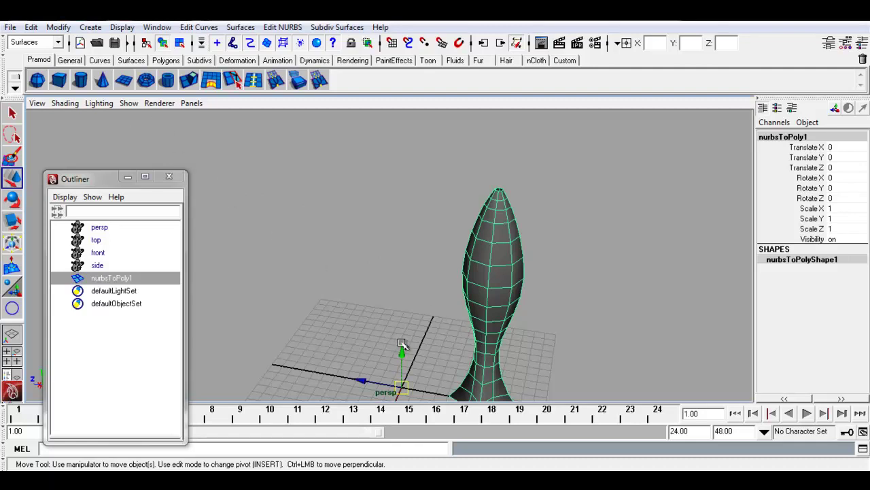
# - Orbit under the vase and select the bottom opening's border edges in Edge mode
pyautogui.moveTo(478, 364)
pyautogui.keyDown('alt'); pyautogui.mouseDown()
pyautogui.moveTo(414, 314)
pyautogui.moveTo(437, 251)
pyautogui.mouseUp(); pyautogui.keyUp('alt')
pyautogui.keyDown('alt'); pyautogui.moveTo(437, 251); pyautogui.dragTo(486, 272, button='right'); pyautogui.keyUp('alt')
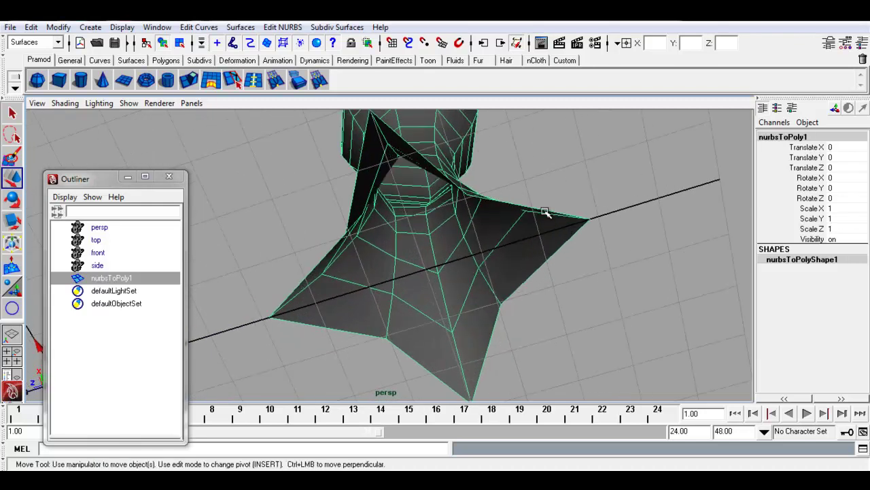
pyautogui.moveTo(544, 211); pyautogui.dragTo(548, 179, button='right')
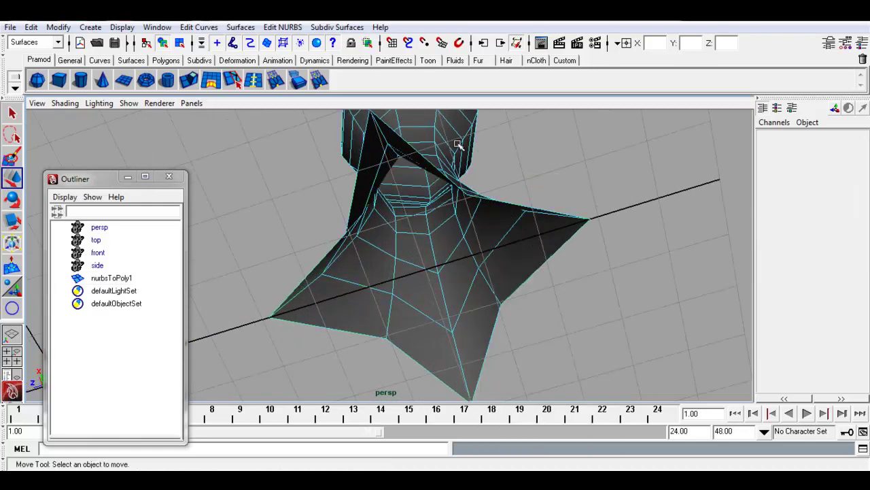
pyautogui.click(411, 146)
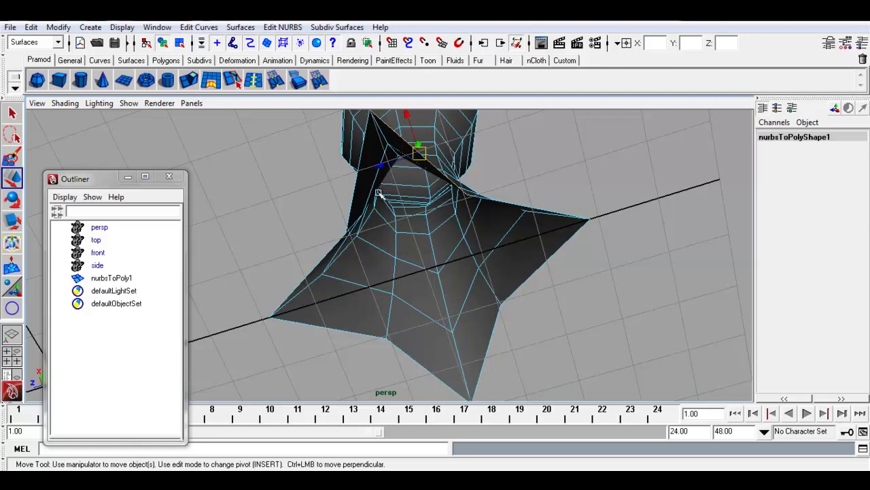
pyautogui.click(359, 171)
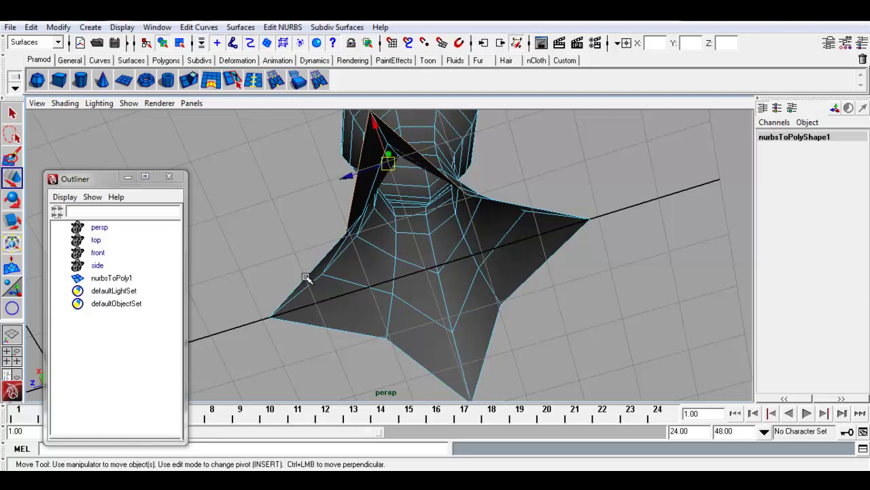
pyautogui.keyDown('shift'); pyautogui.click(330, 329); pyautogui.keyUp('shift')
pyautogui.keyDown('shift'); pyautogui.click(433, 376); pyautogui.keyUp('shift')
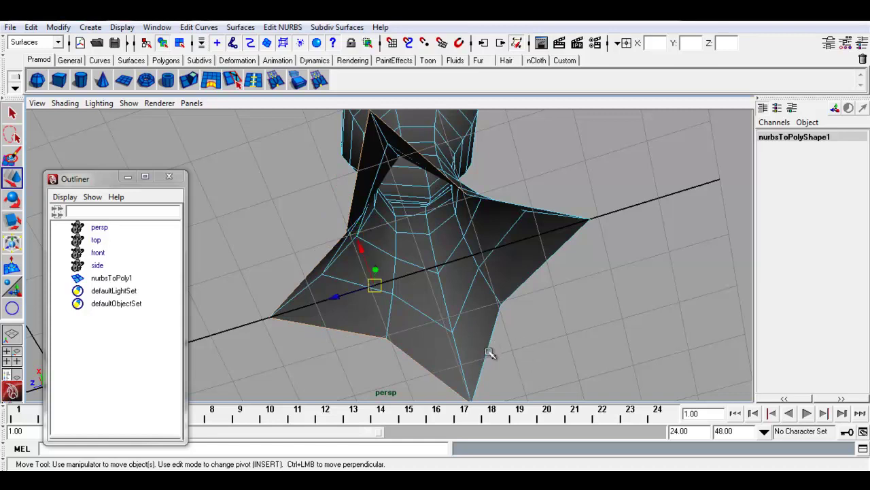
pyautogui.keyDown('shift'); pyautogui.click(538, 274); pyautogui.keyUp('shift')
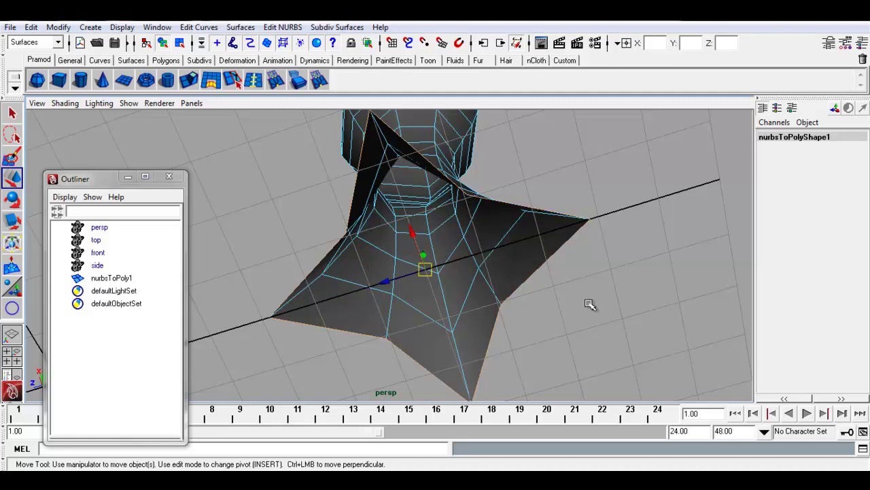
pyautogui.moveTo(608, 305)
pyautogui.keyDown('alt'); pyautogui.mouseDown()
pyautogui.moveTo(527, 316)
pyautogui.moveTo(552, 325)
pyautogui.moveTo(592, 311)
pyautogui.mouseUp(); pyautogui.keyUp('alt')
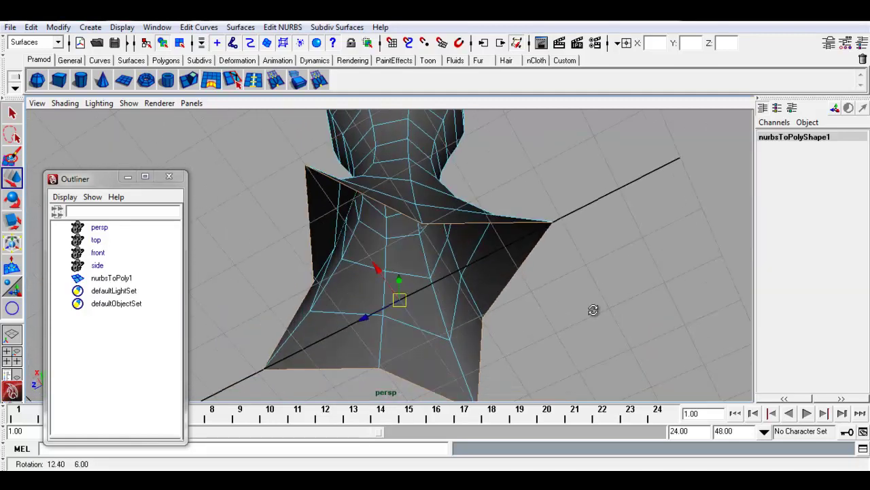
pyautogui.click(59, 43)
# - Cap the selected bottom hole with Mesh > Fill Hole in the Polygons menu set
pyautogui.click(27, 64)
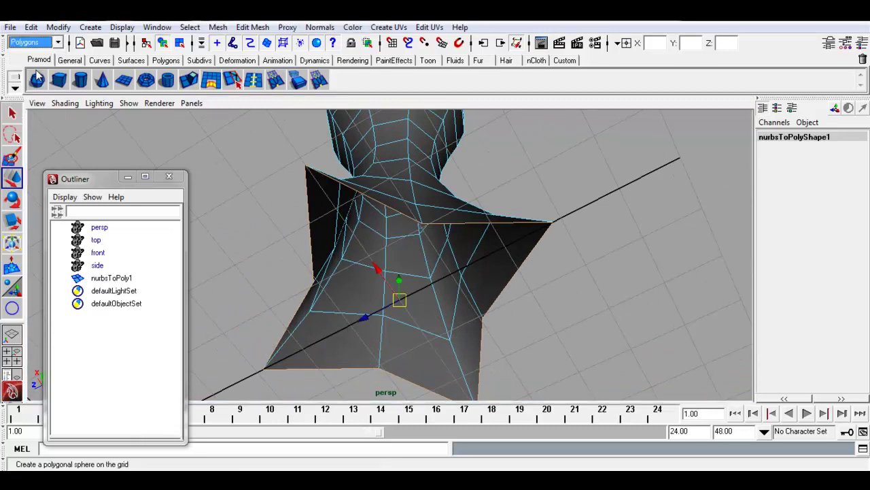
pyautogui.click(218, 27)
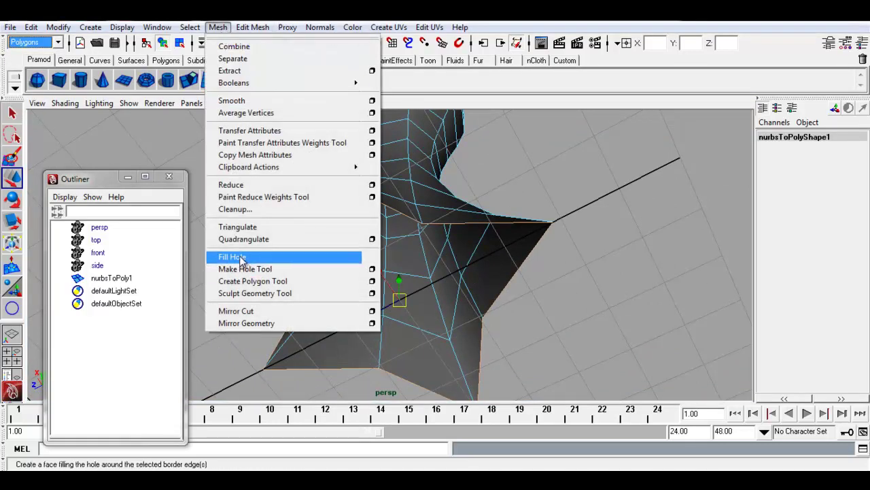
pyautogui.click(242, 258)
pyautogui.press('F2')
pyautogui.moveTo(452, 297)
pyautogui.keyDown('alt'); pyautogui.mouseDown()
pyautogui.moveTo(637, 173)
pyautogui.moveTo(631, 320)
pyautogui.moveTo(632, 305)
pyautogui.mouseUp(); pyautogui.keyUp('alt')
# - Select the remaining hole's border edges and cap it with Fill Hole
pyautogui.click(629, 302)
pyautogui.click(436, 160)
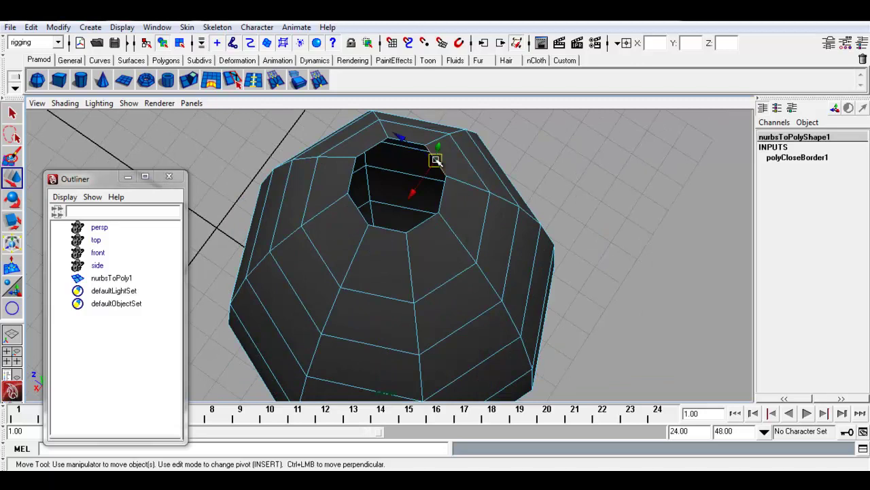
pyautogui.moveTo(374, 147); pyautogui.dragTo(366, 158)
pyautogui.moveTo(351, 181)
pyautogui.mouseDown(button='middle')
pyautogui.moveTo(352, 199)
pyautogui.moveTo(385, 227)
pyautogui.moveTo(428, 213)
pyautogui.mouseUp(button='middle')
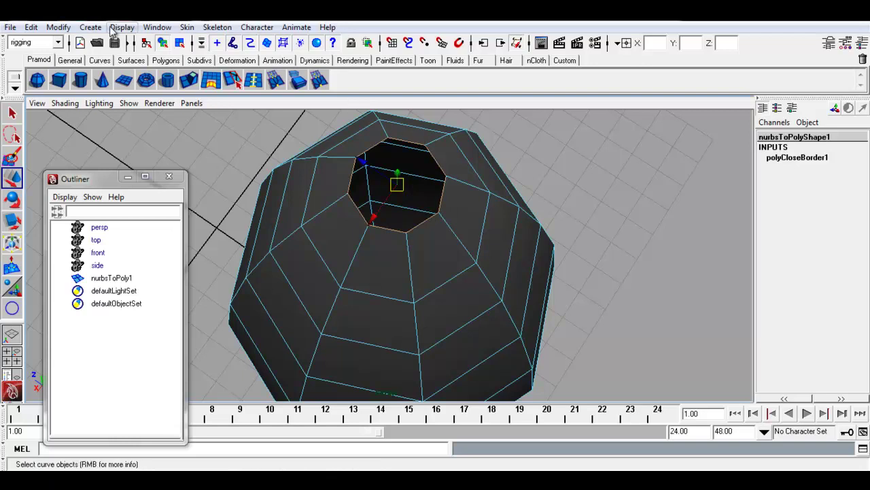
pyautogui.click(58, 42)
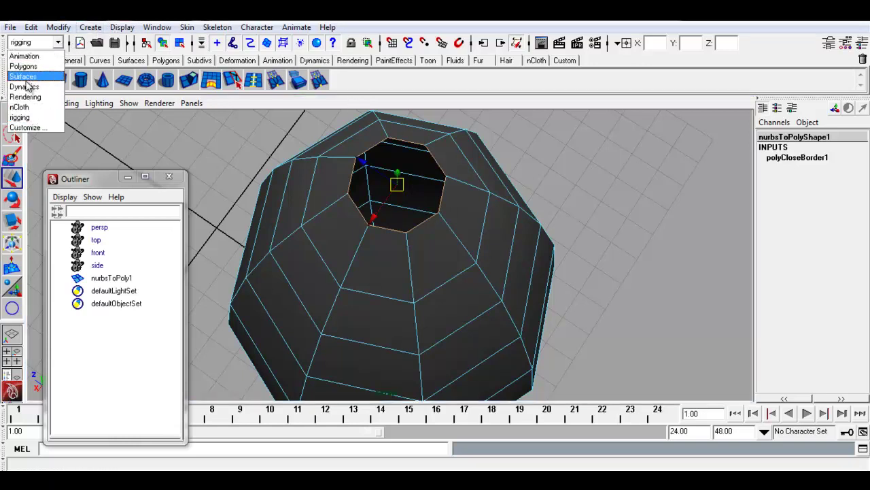
pyautogui.click(23, 66)
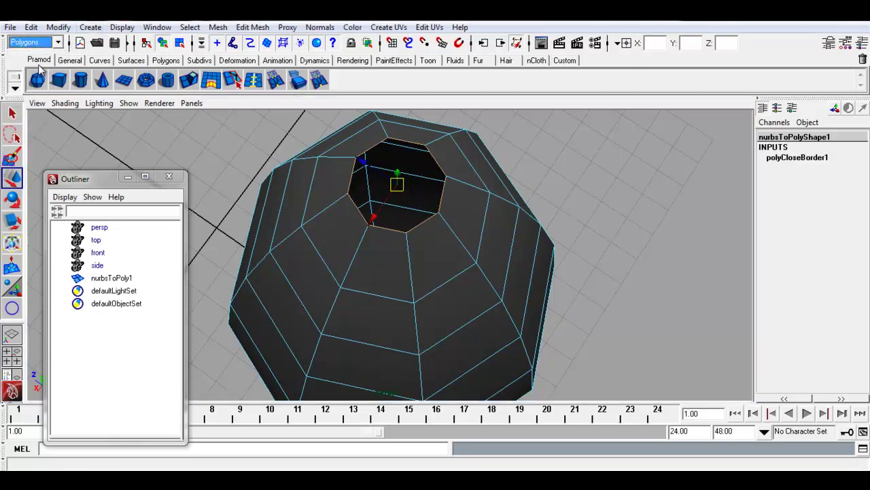
pyautogui.click(218, 28)
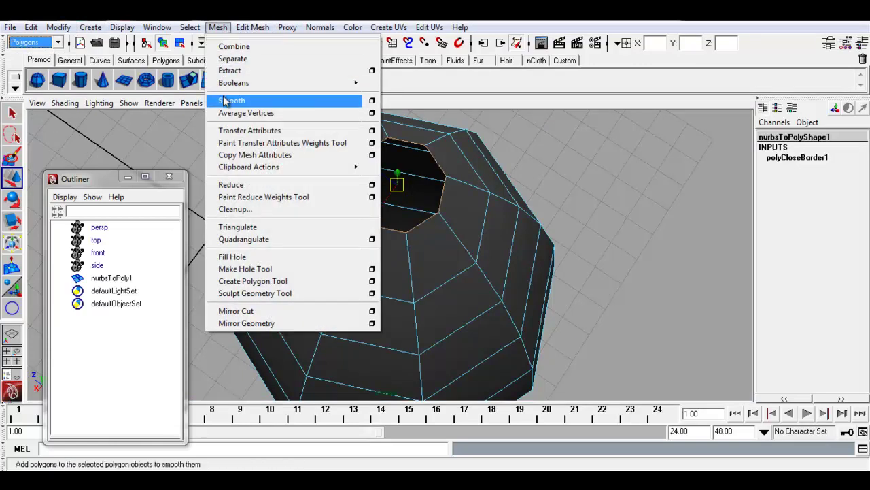
pyautogui.click(238, 258)
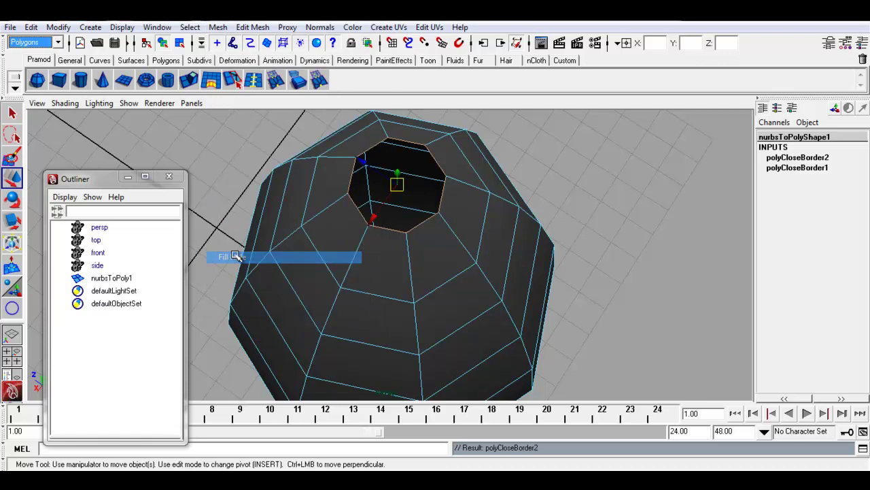
# - Clear the selection and minimize the Outliner window
pyautogui.click(615, 222)
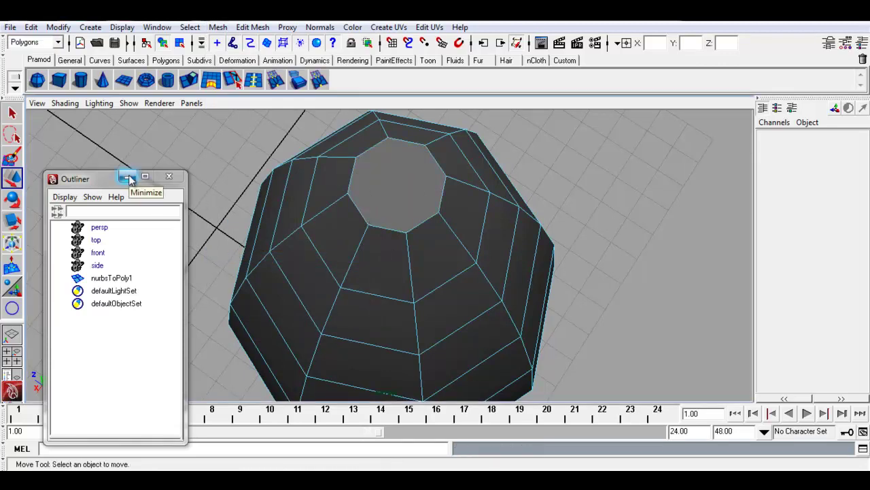
pyautogui.click(129, 179)
pyautogui.scroll(-5, 476, 285)
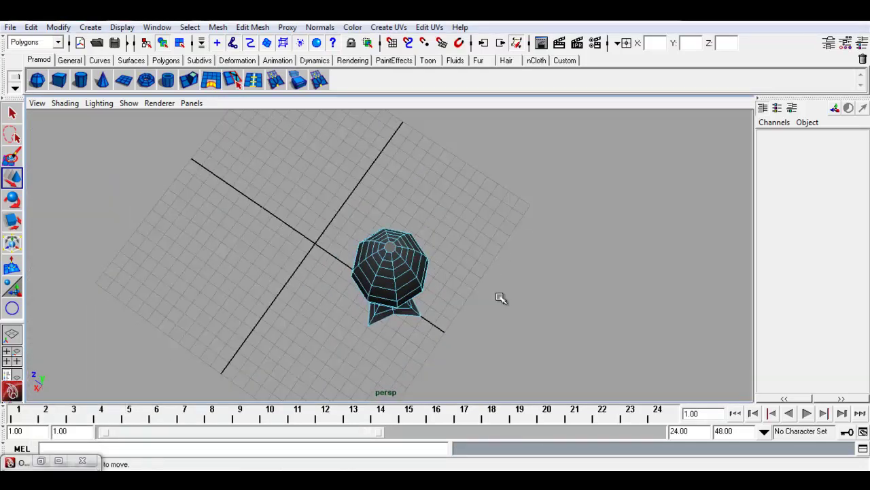
# - Return to Object Mode and view the whole vase smooth-previewed from a low side angle
pyautogui.moveTo(408, 234); pyautogui.dragTo(457, 219, button='right')
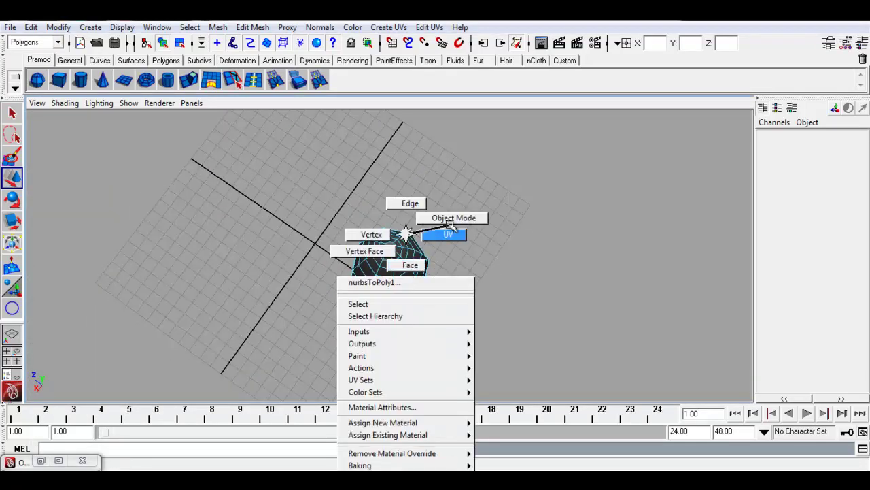
pyautogui.keyDown('alt'); pyautogui.moveTo(439, 300); pyautogui.dragTo(454, 251); pyautogui.keyUp('alt')
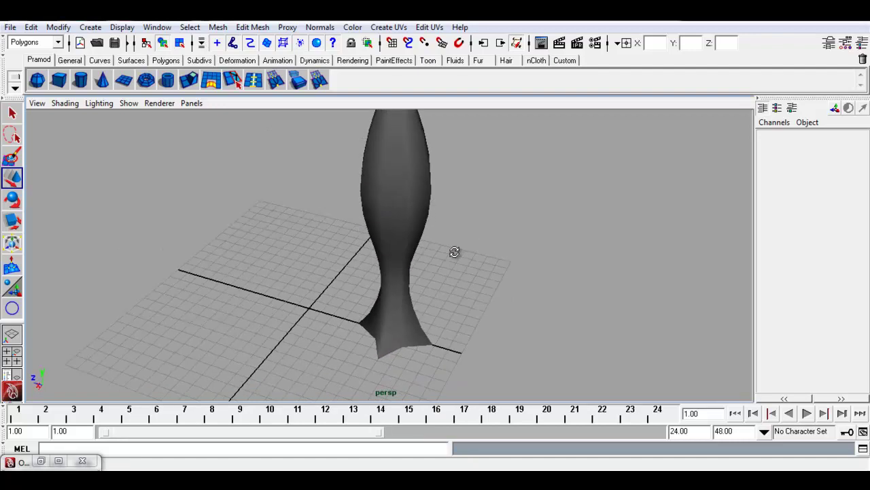
pyautogui.scroll(-2, 449, 250)
pyautogui.click(398, 221)
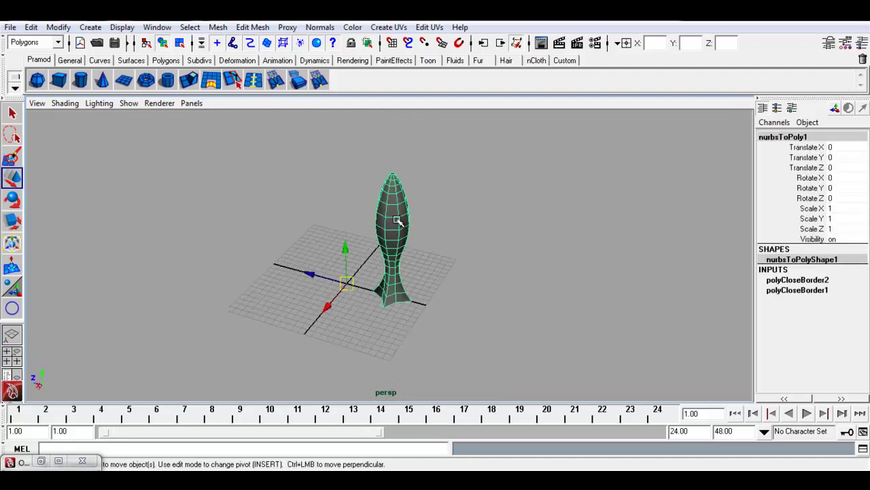
pyautogui.click(453, 246)
pyautogui.scroll(3, 469, 279)
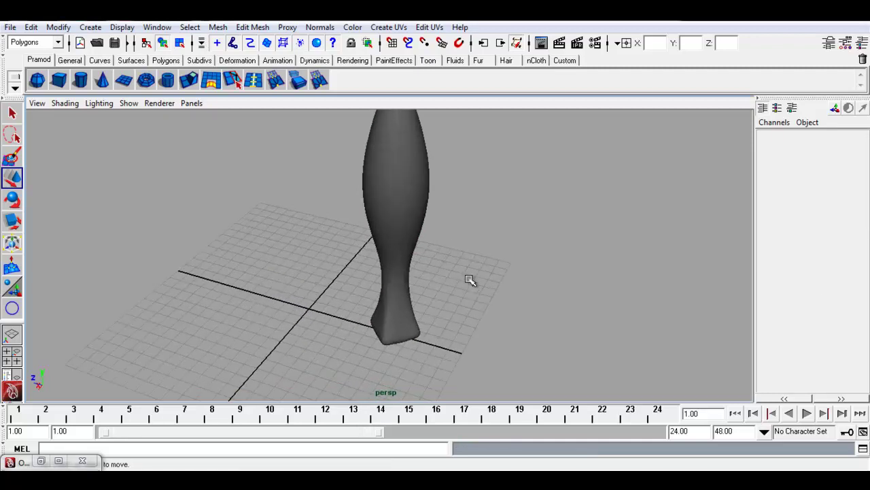
pyautogui.scroll(-2, 469, 284)
pyautogui.scroll(1, 467, 281)
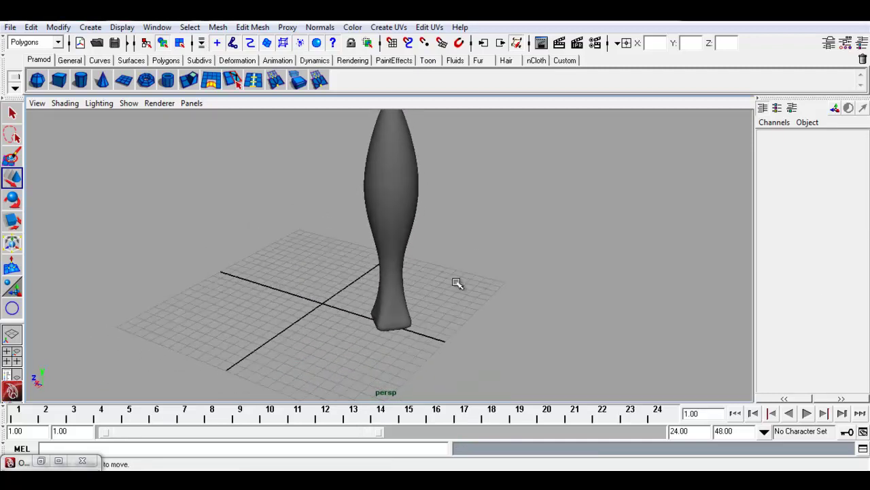
pyautogui.scroll(-2, 462, 282)
pyautogui.scroll(-1, 465, 283)
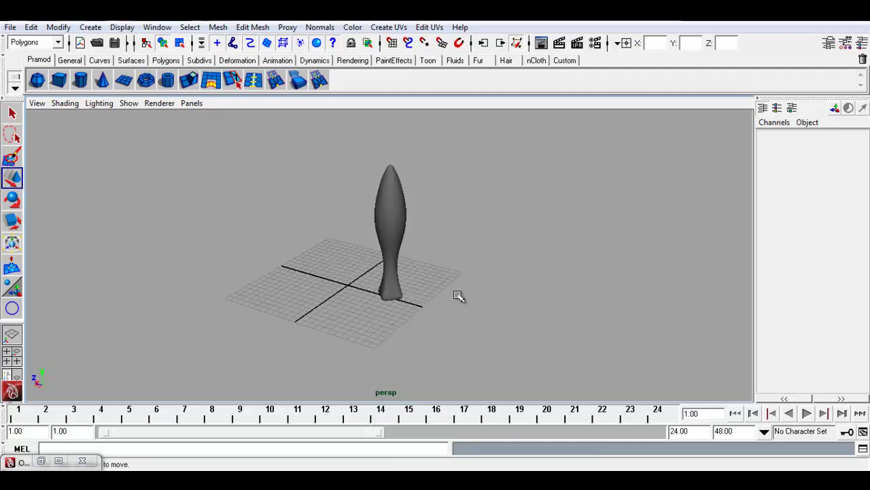